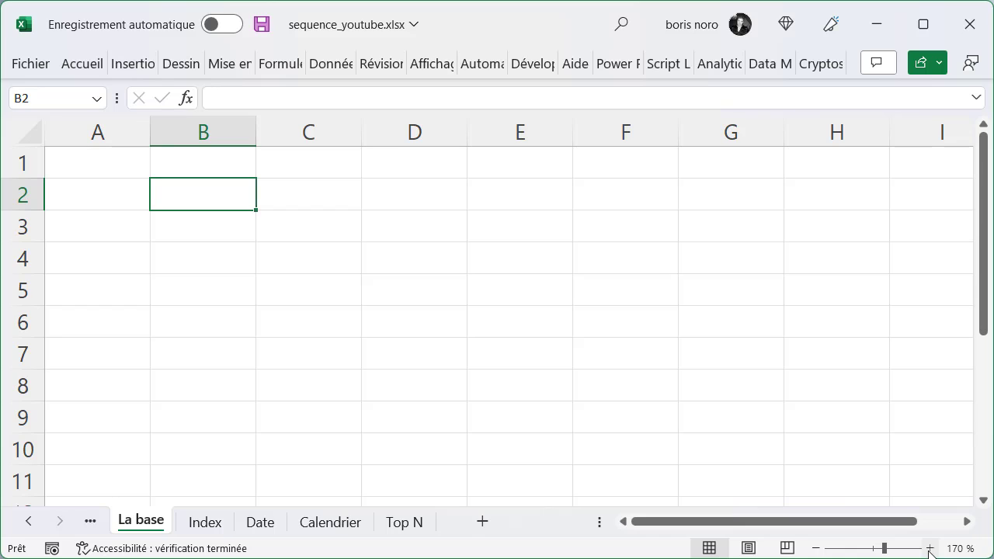
Enter =SEQUENCE(10;;1;1) in cell B2 of the La base sheet to generate ten consecutive numbers starting at 1
{"action": "type", "text": "=SEQUENCE("}
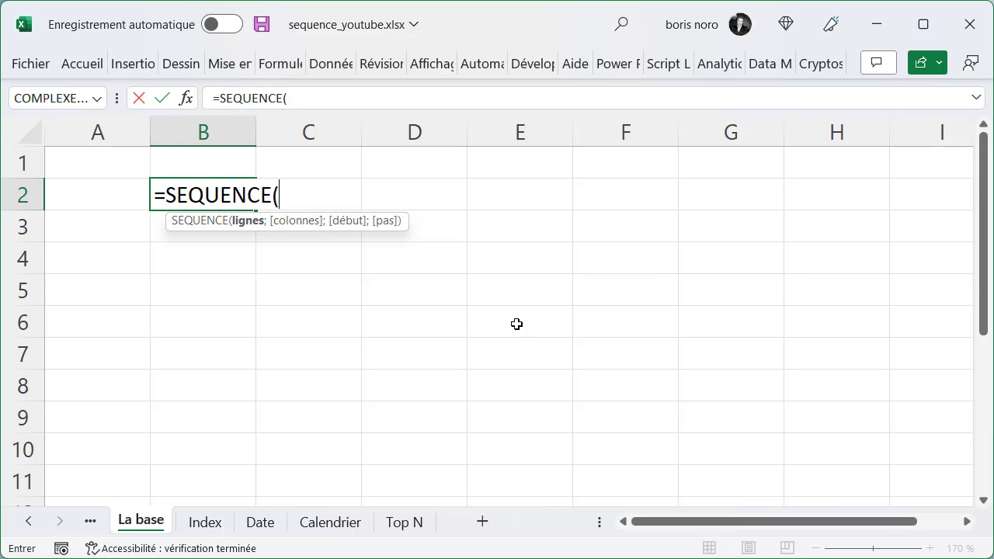
{"action": "type", "text": "10;"}
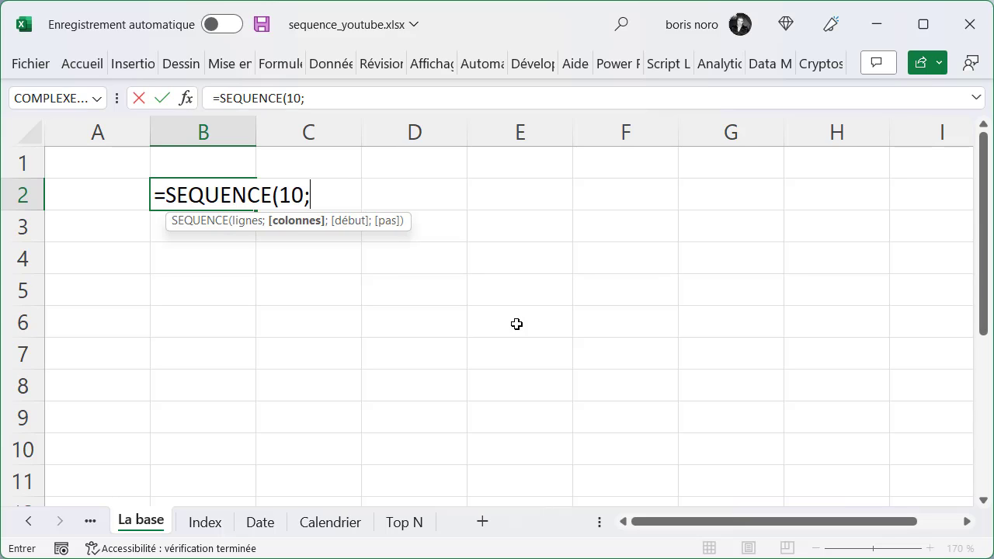
{"action": "type", "text": ";"}
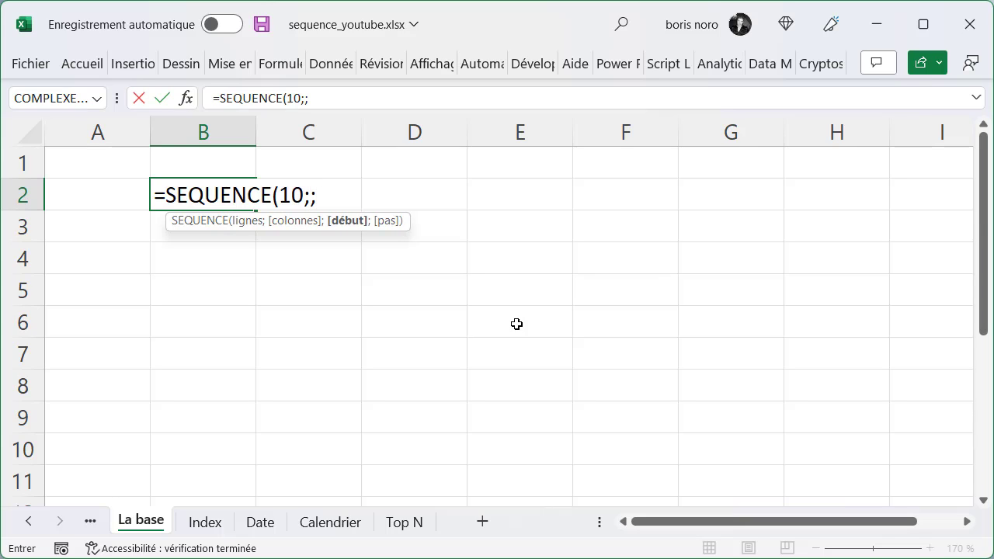
{"action": "type", "text": "1;"}
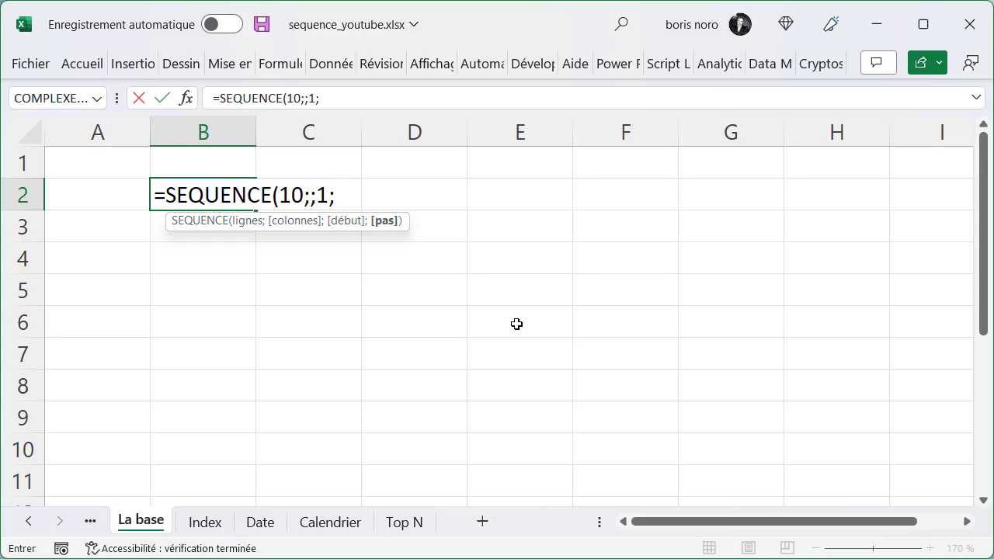
{"action": "type", "text": "1)"}
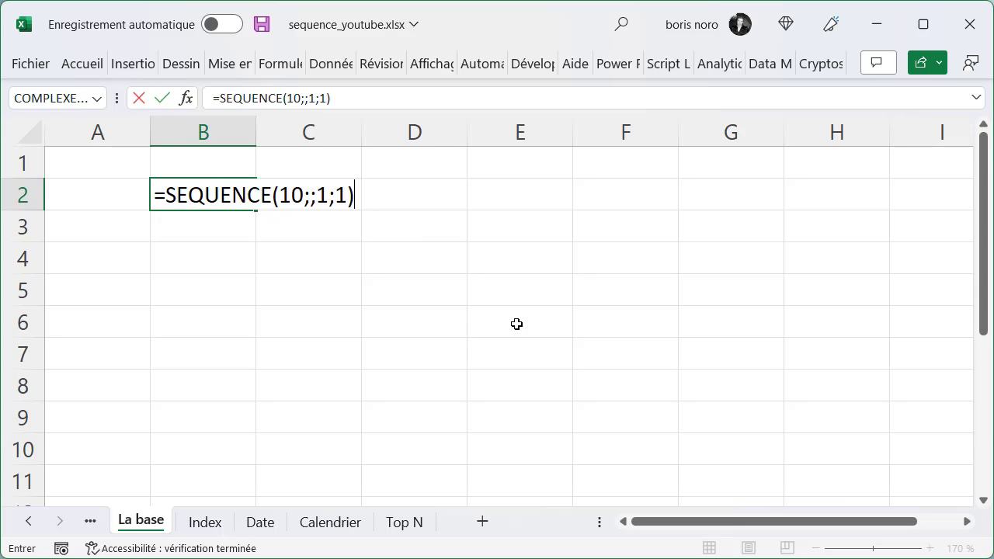
{"action": "key", "text": "Return"}
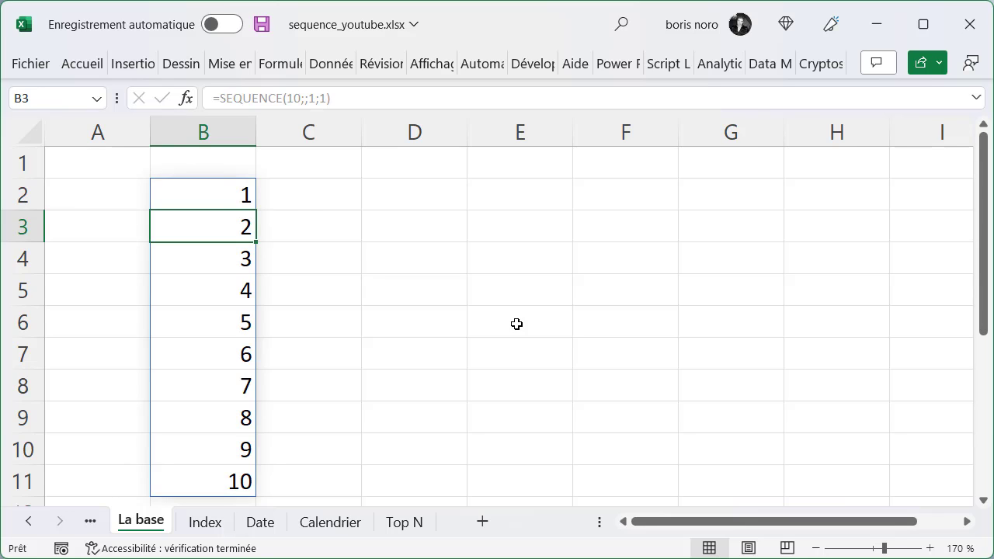
Set the columns argument of the SEQUENCE formula in B2 to 3
{"action": "key", "text": "Up"}
{"action": "key", "text": "F2"}
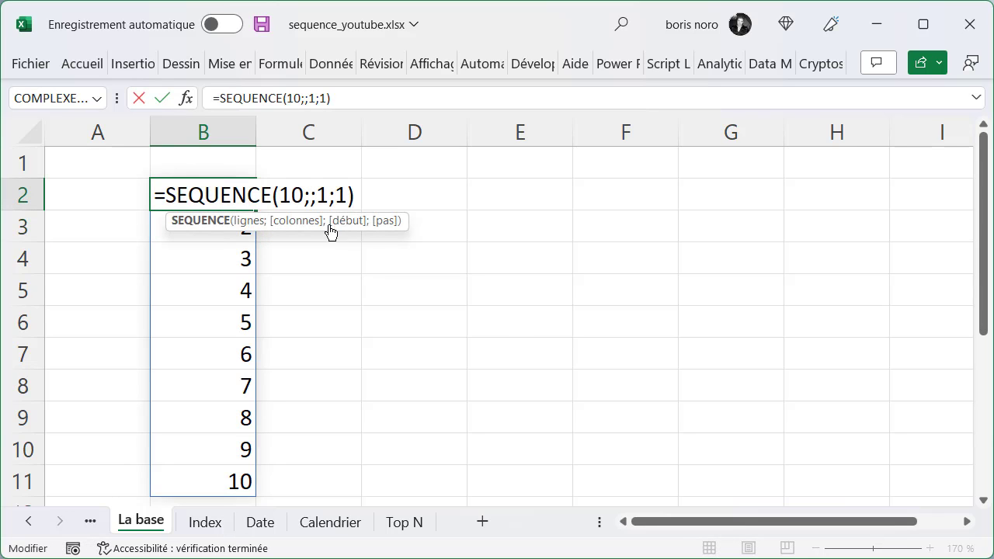
{"action": "key", "text": "Home"}
{"action": "key", "text": "Right"}
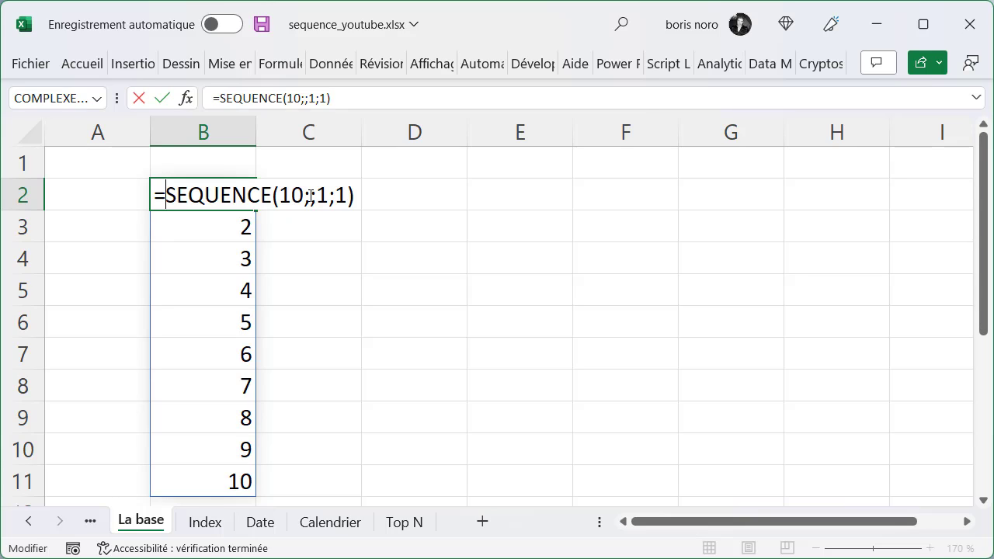
{"action": "left_click", "coordinate": [310, 197]}
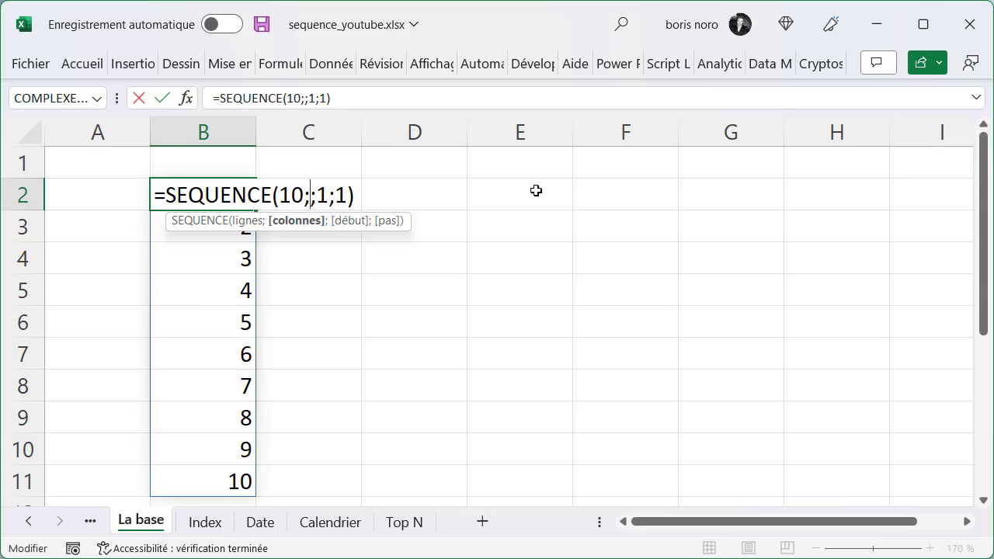
{"action": "type", "text": "3"}
{"action": "key", "text": "Return"}
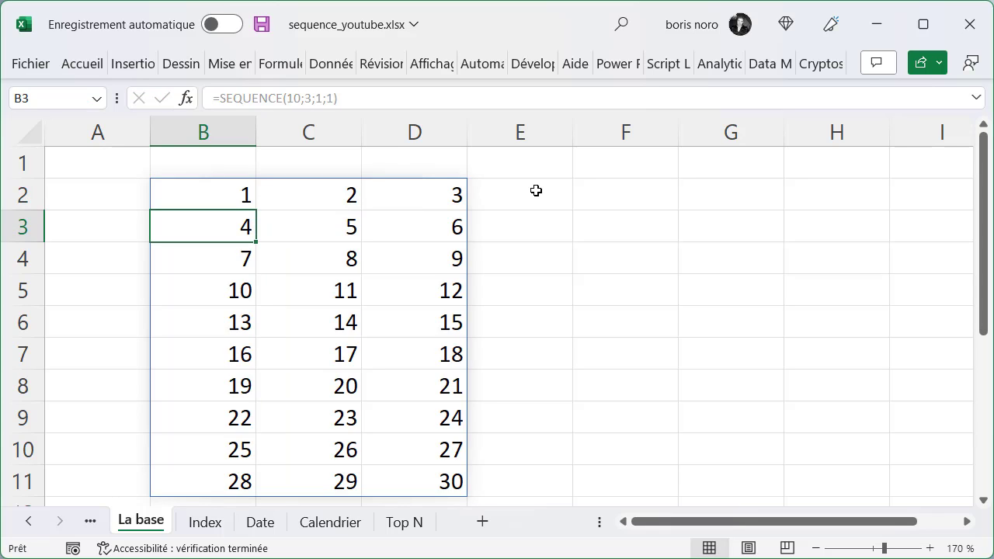
Set the step argument of the SEQUENCE formula in B2 to 2
{"action": "key", "text": "Up"}
{"action": "key", "text": "F2"}
{"action": "key", "text": "Left"}
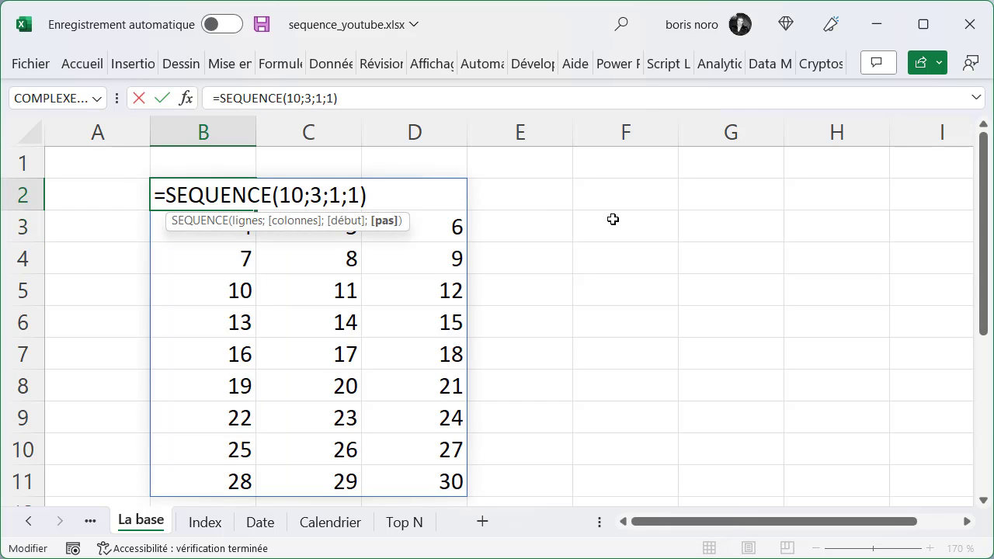
{"action": "key", "text": "BackSpace"}
{"action": "type", "text": "2"}
{"action": "key", "text": "Return"}
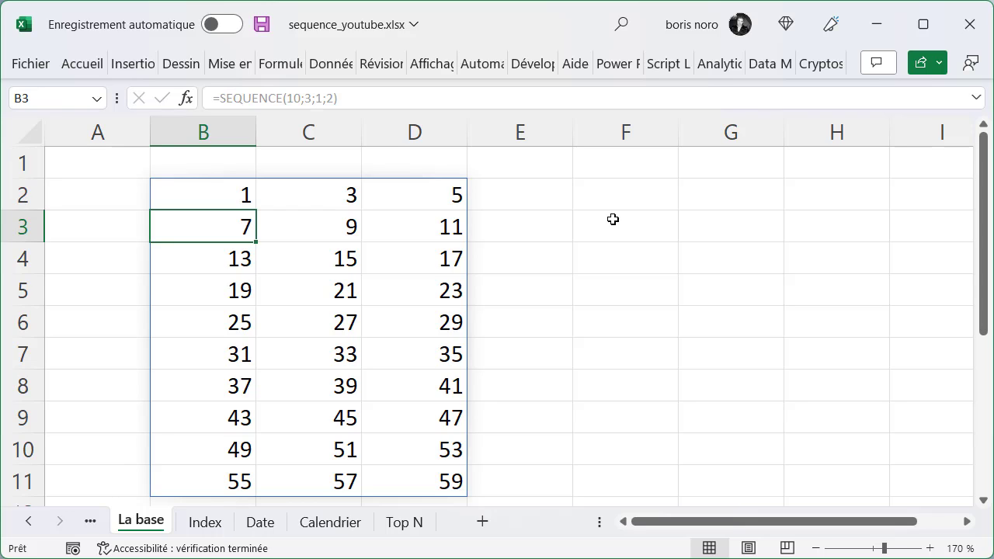
Make the B2 sequence count down from zero by setting its start to 0 and its step to -1
{"action": "key", "text": "Up"}
{"action": "key", "text": "F2"}
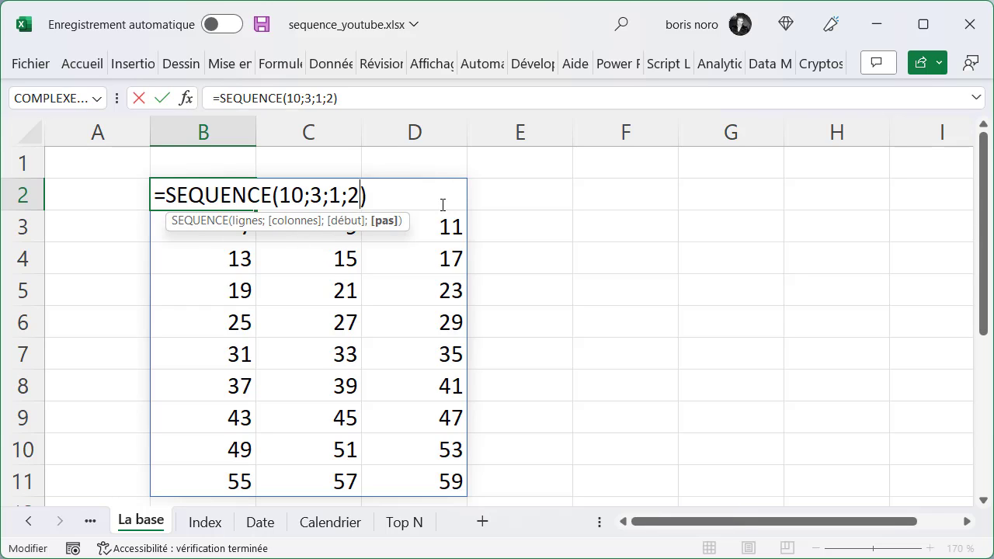
{"action": "key", "text": "BackSpace"}
{"action": "type", "text": "-1"}
{"action": "key", "text": "Left"}
{"action": "key", "text": "Left"}
{"action": "key", "text": "Left"}
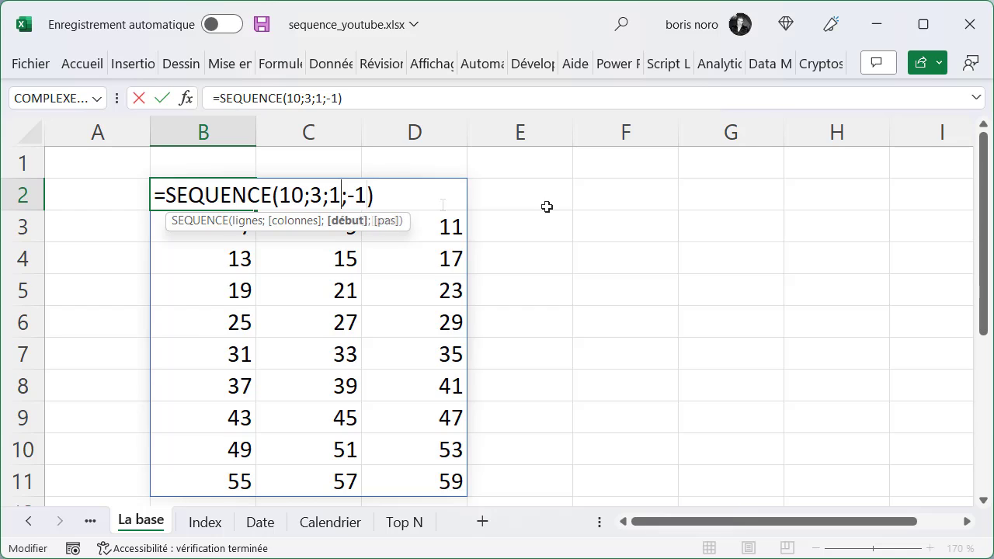
{"action": "key", "text": "BackSpace"}
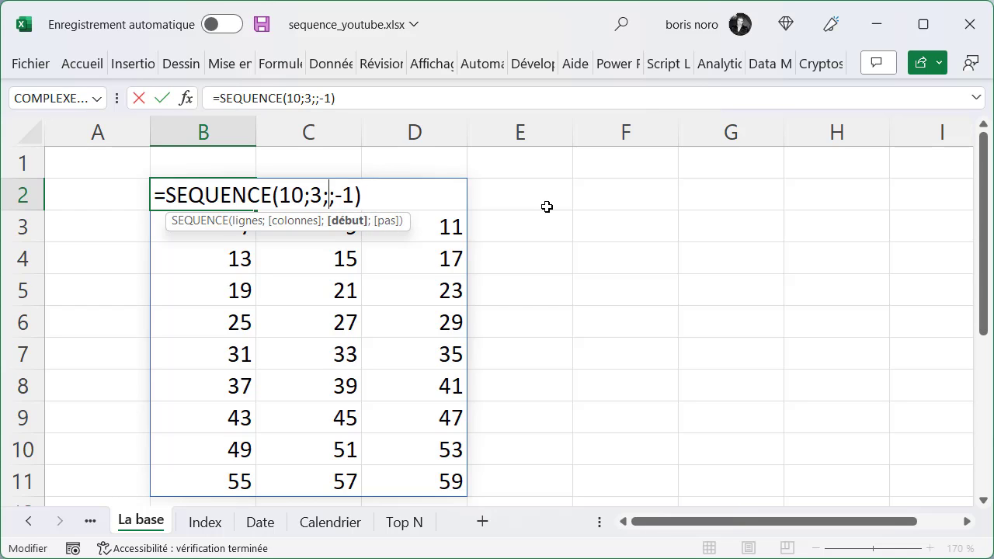
{"action": "type", "text": "0"}
{"action": "key", "text": "Return"}
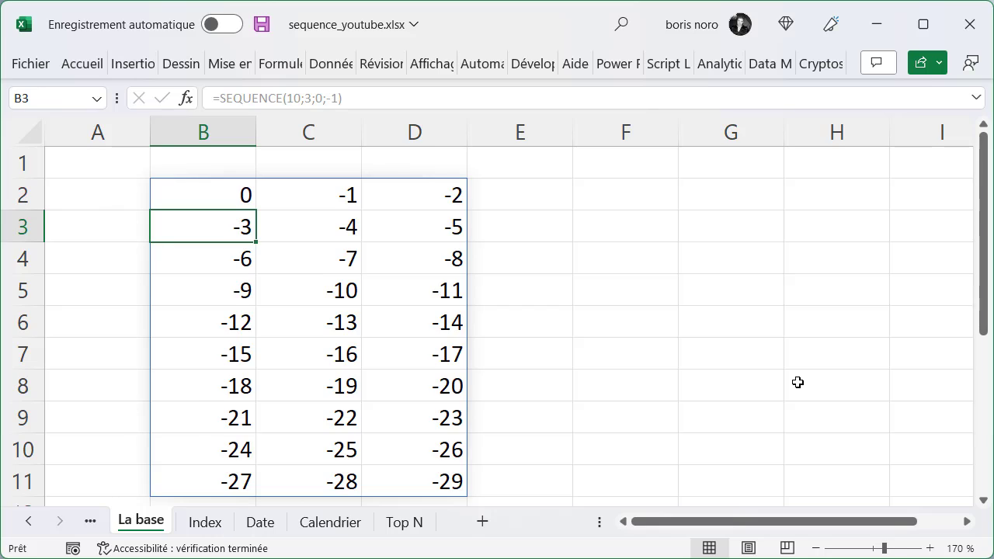
On the Index sheet, number the titles by entering ="N° "&SEQUENCE(10) in cell B6
{"action": "key", "text": "ctrl+Page_Down"}
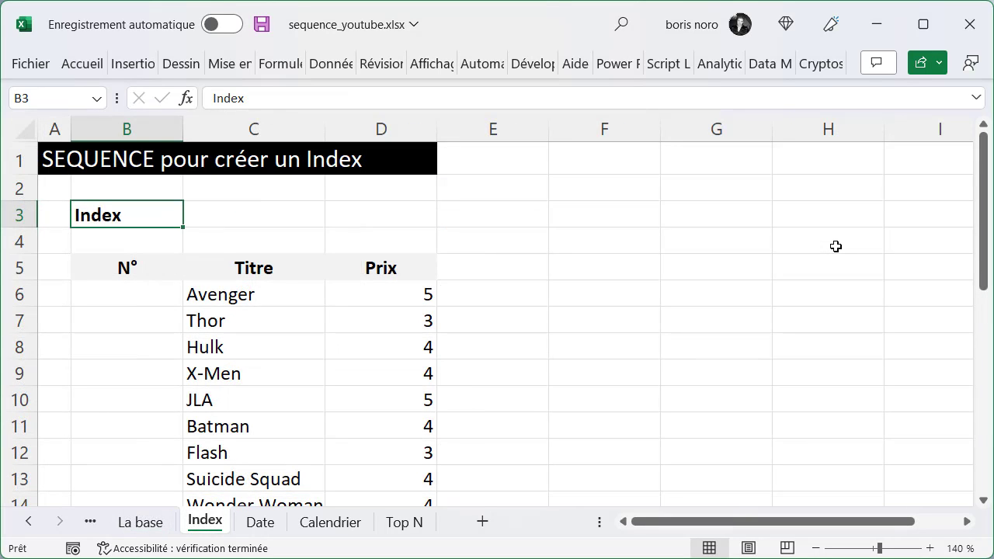
{"action": "key", "text": "Down"}
{"action": "key", "text": "Down"}
{"action": "key", "text": "Down"}
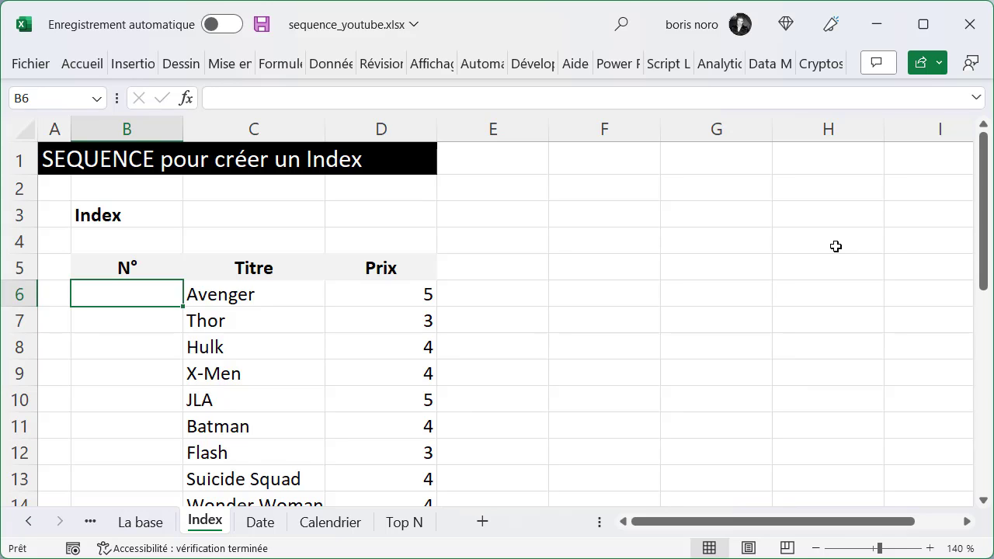
{"action": "type", "text": "="}
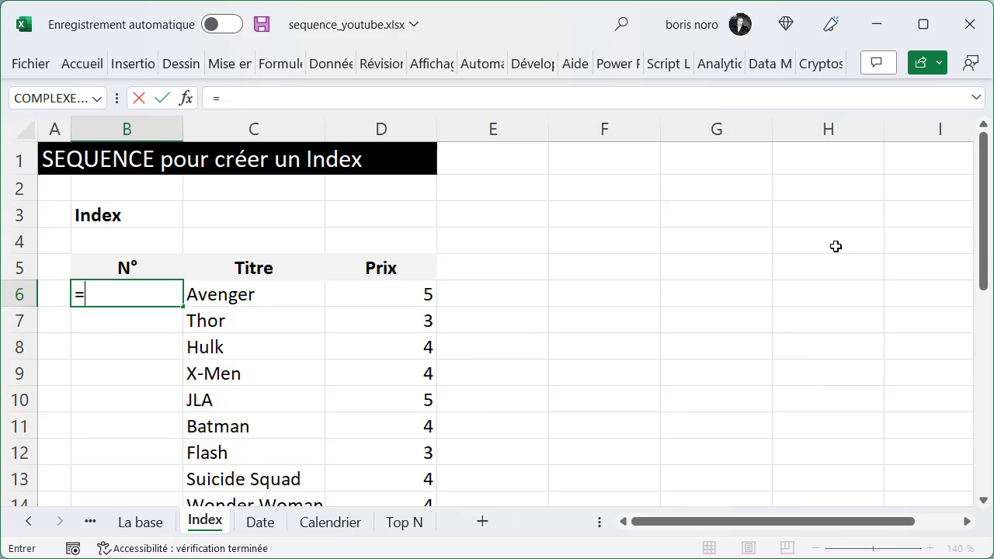
{"action": "type", "text": "\"N° \"&"}
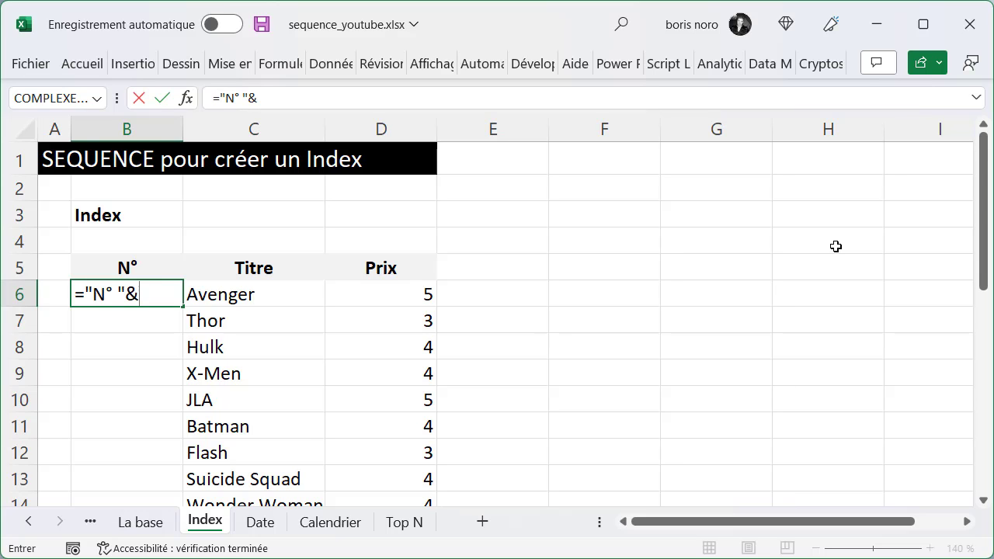
{"action": "type", "text": "SEQUENCE("}
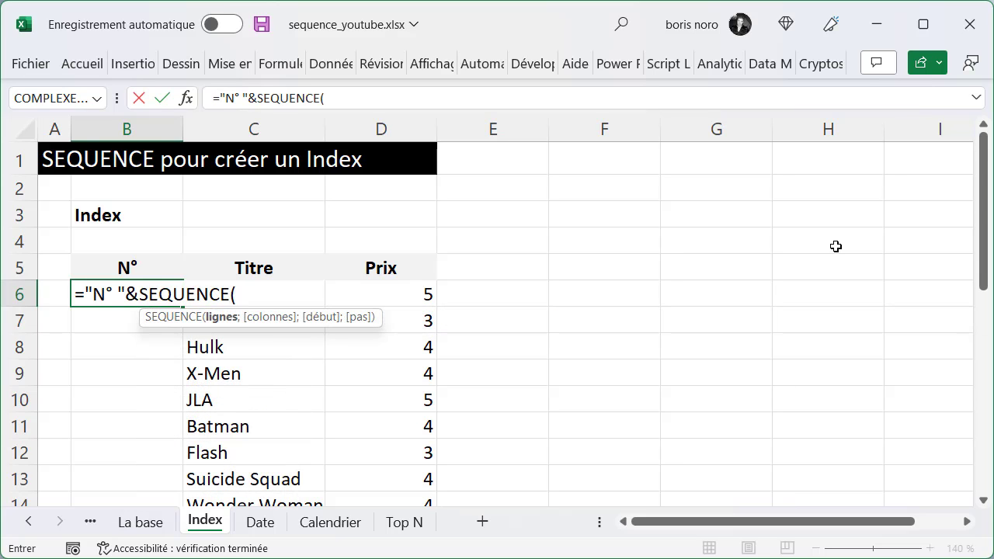
{"action": "type", "text": "10)"}
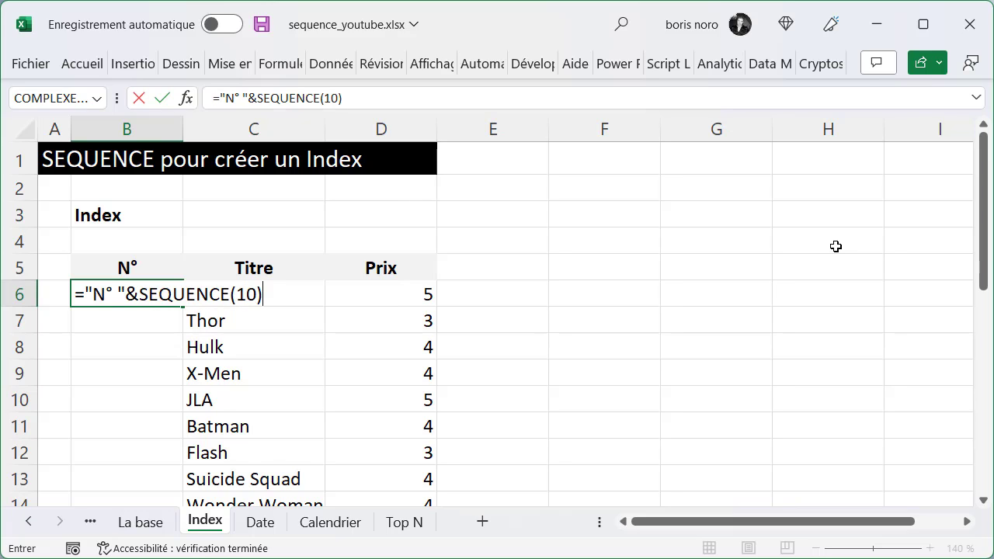
{"action": "key", "text": "Return"}
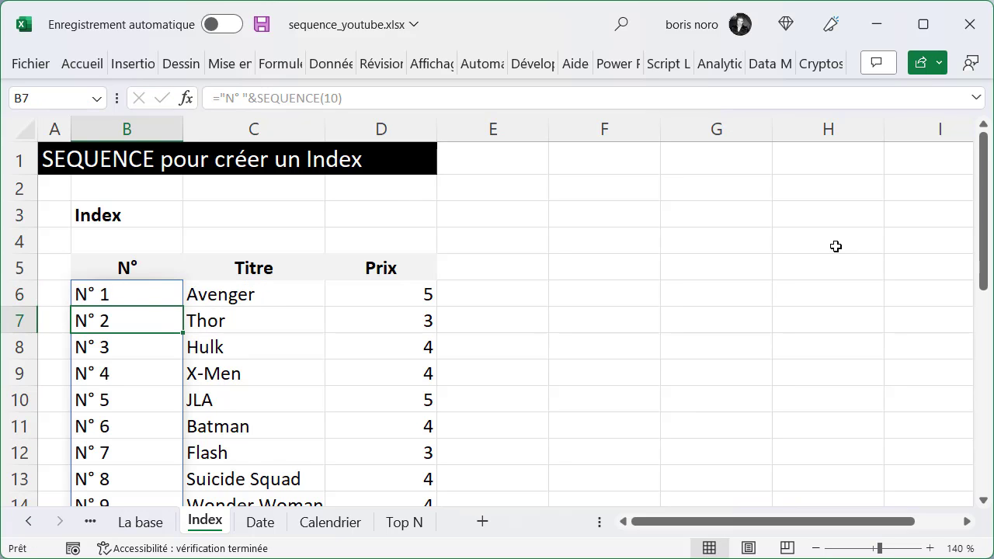
Enter ="N° "&SEQUENCE(NB(D20:D200)) in cell B20 of the Index dynamique table to number its rows from the price count
{"action": "left_click", "coordinate": [983, 502]}
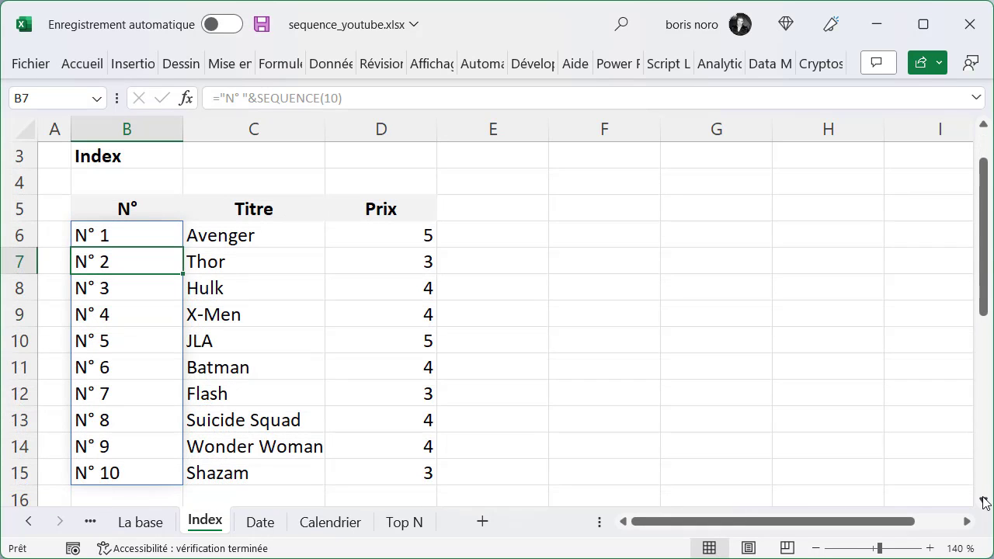
{"action": "left_click", "coordinate": [983, 502]}
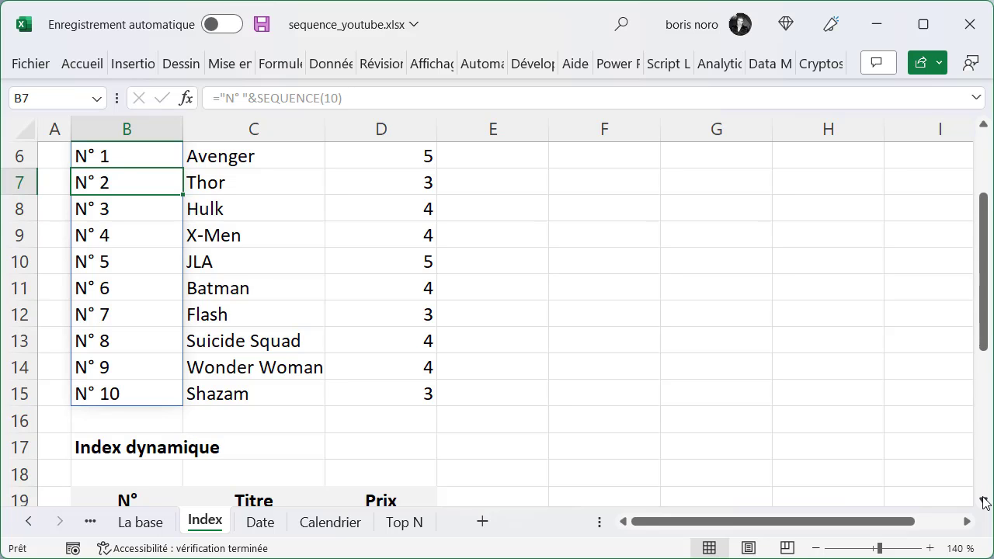
{"action": "scroll", "coordinate": [497, 310], "scroll_direction": "down", "scroll_amount": 4}
{"action": "left_click", "coordinate": [108, 241]}
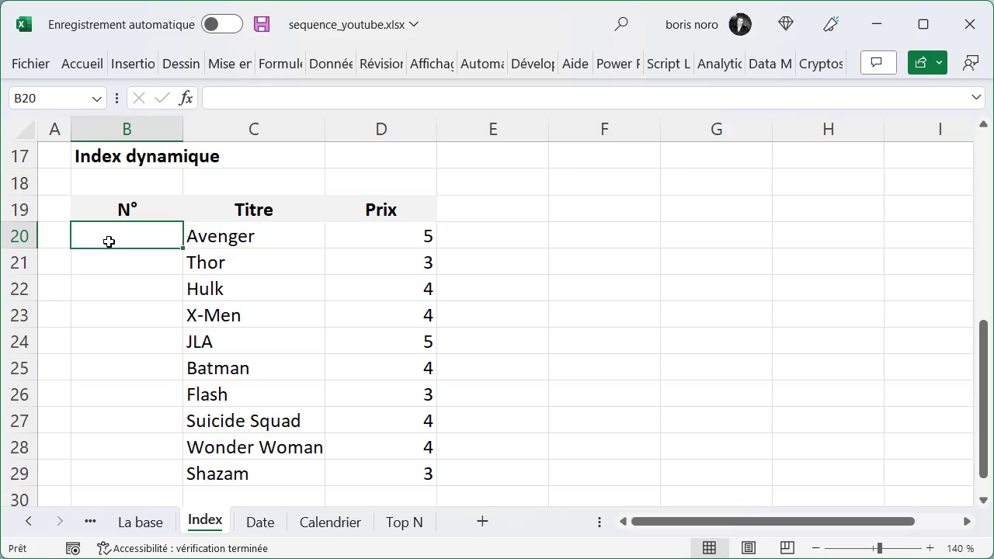
{"action": "type", "text": "=\"N° \"&"}
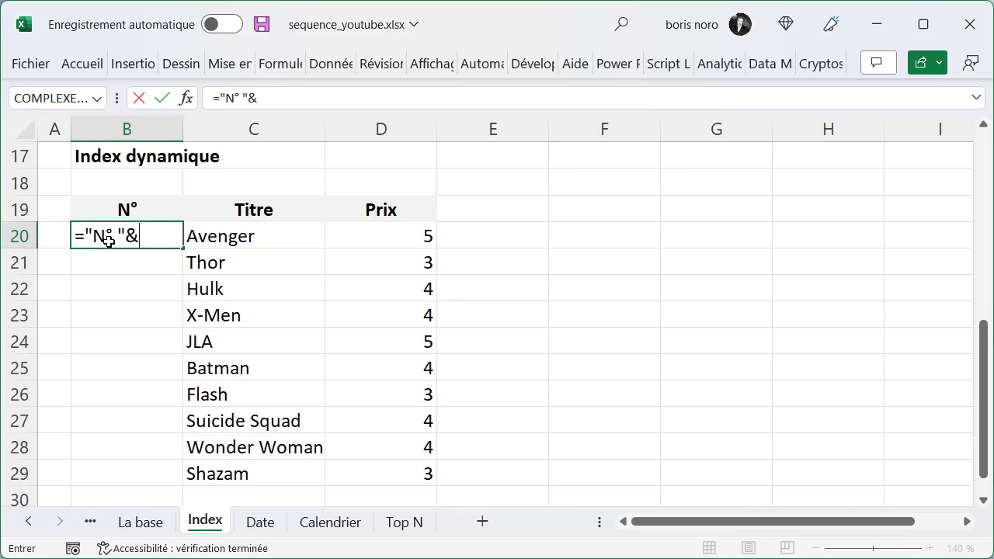
{"action": "type", "text": "SEQUENCE("}
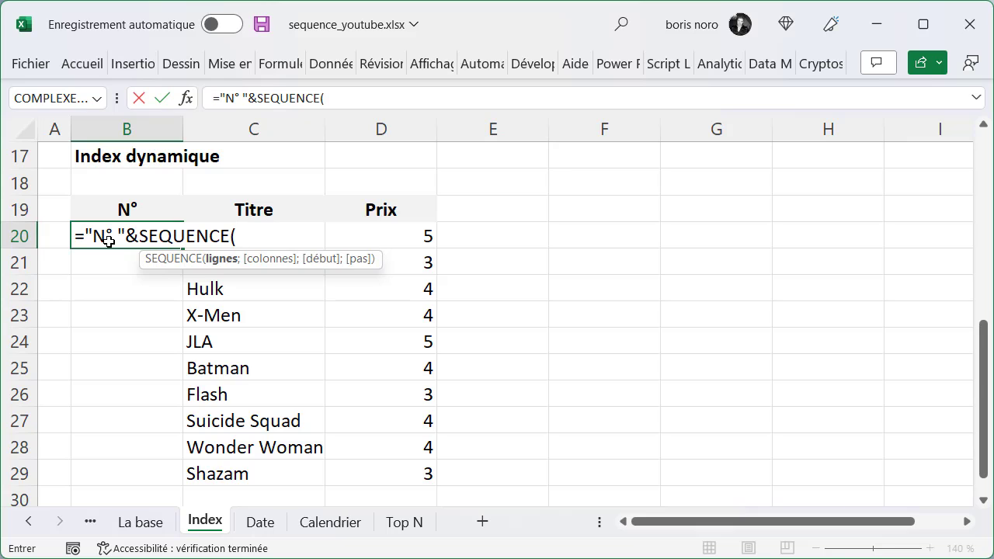
{"action": "type", "text": "NB"}
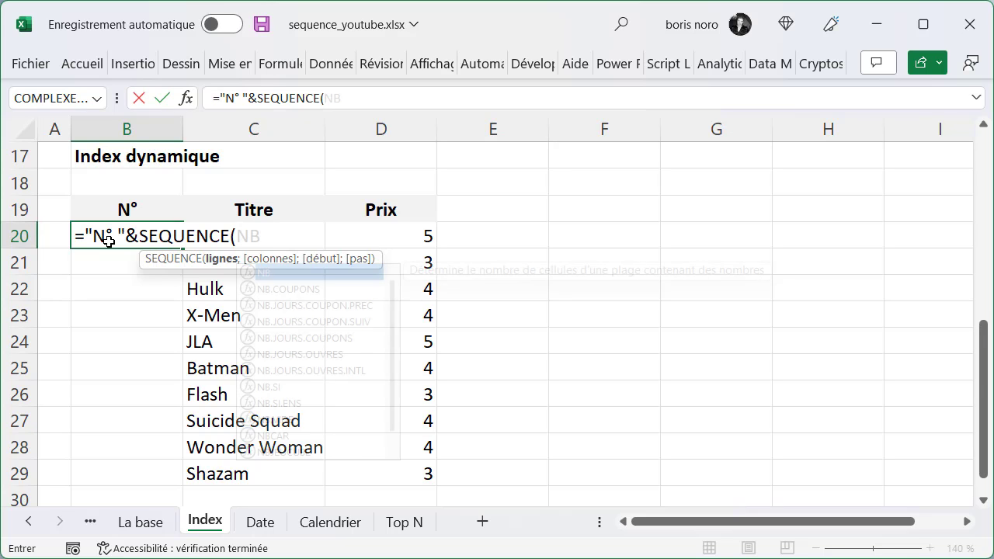
{"action": "type", "text": "("}
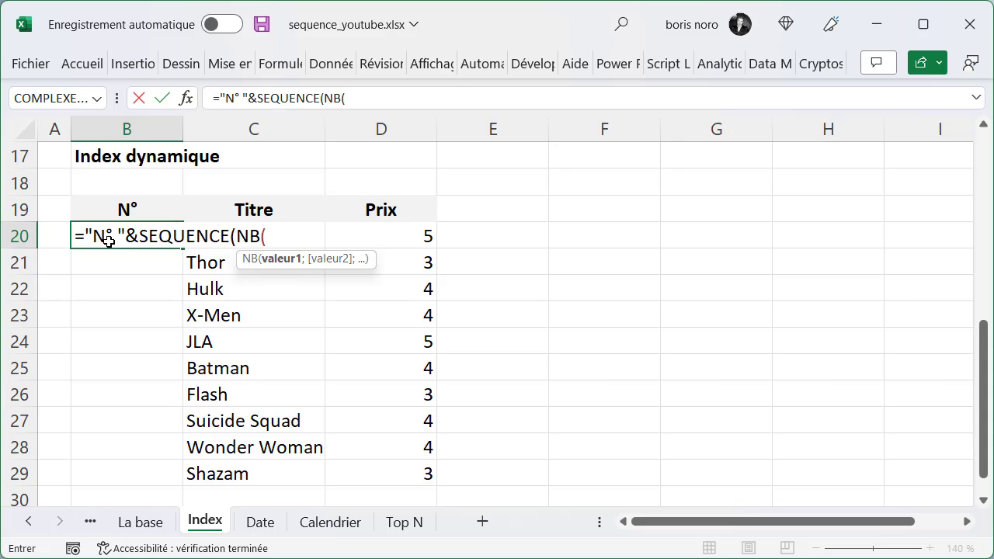
{"action": "left_click", "coordinate": [398, 235]}
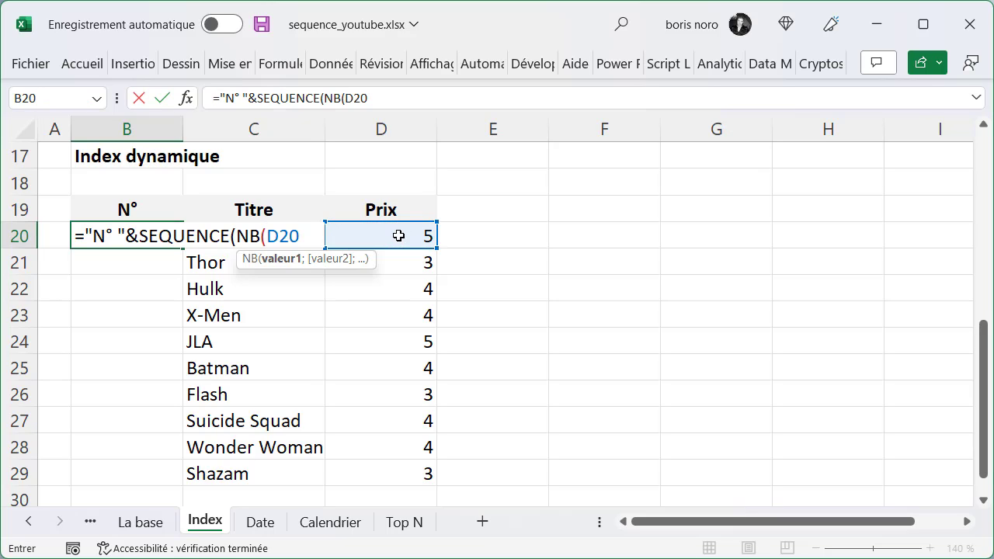
{"action": "type", "text": ":D"}
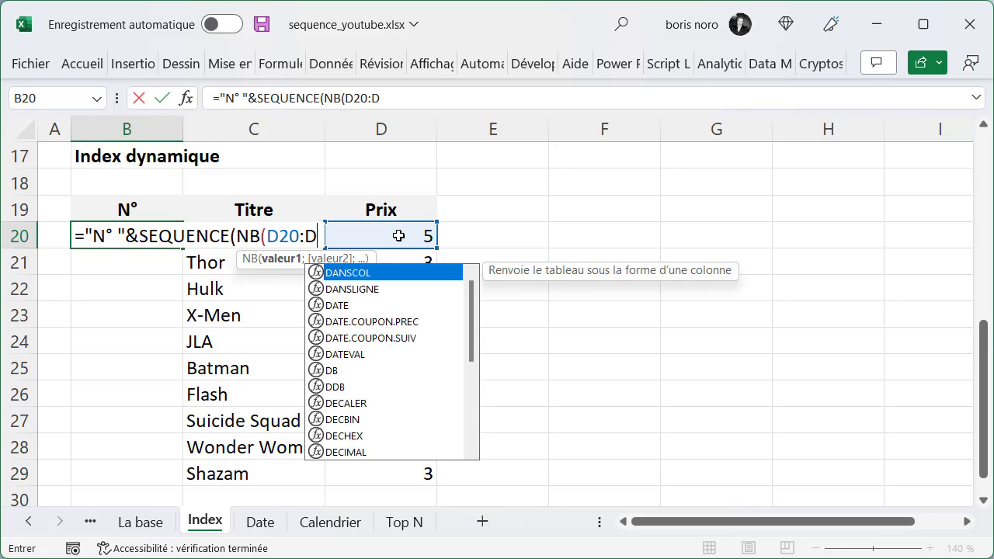
{"action": "type", "text": "20"}
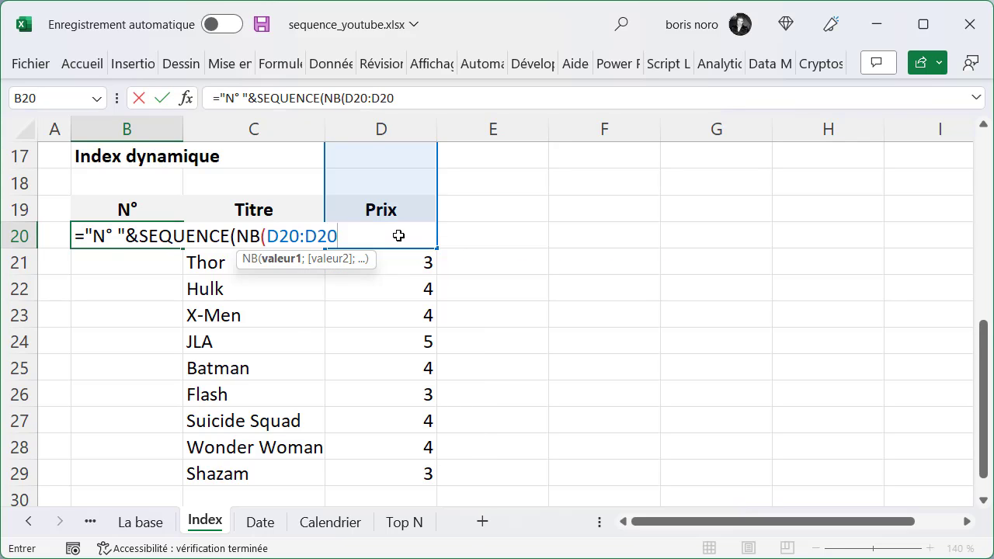
{"action": "type", "text": "0))"}
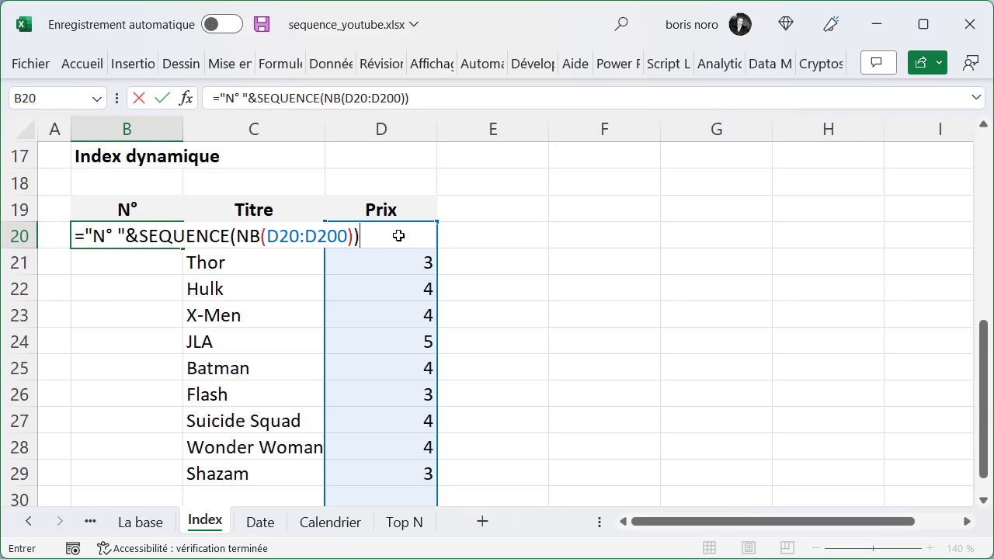
{"action": "key", "text": "Return"}
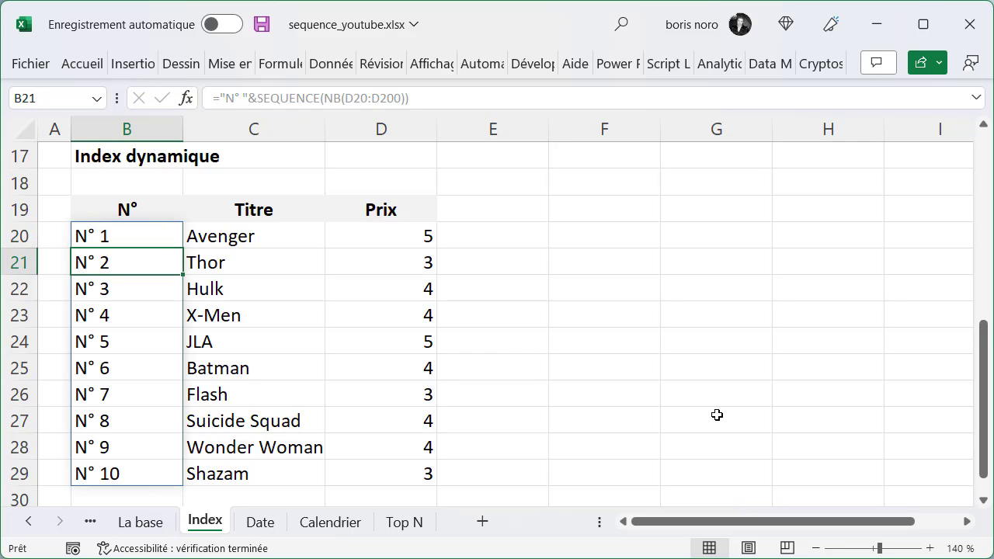
Add the title Spawn with a price of 3 in row 30, directly below Shazam in the Index dynamique table
{"action": "scroll", "coordinate": [233, 419], "scroll_direction": "down", "scroll_amount": 1}
{"action": "left_click", "coordinate": [233, 420]}
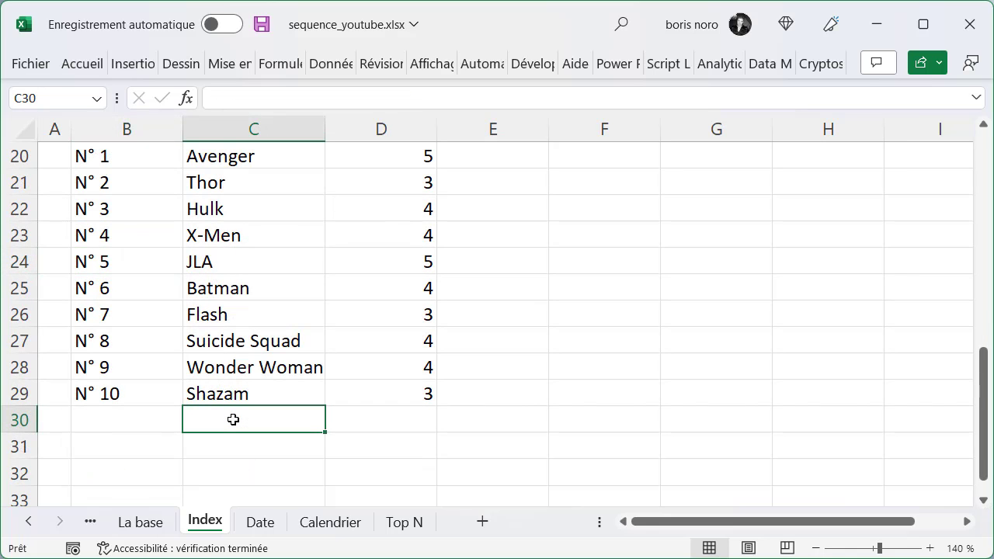
{"action": "type", "text": "Spawn"}
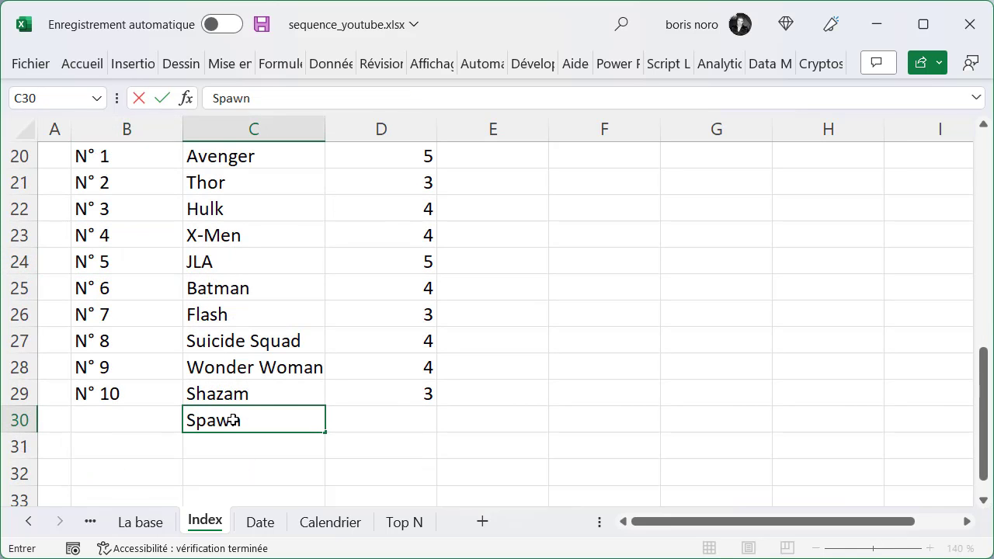
{"action": "key", "text": "Tab"}
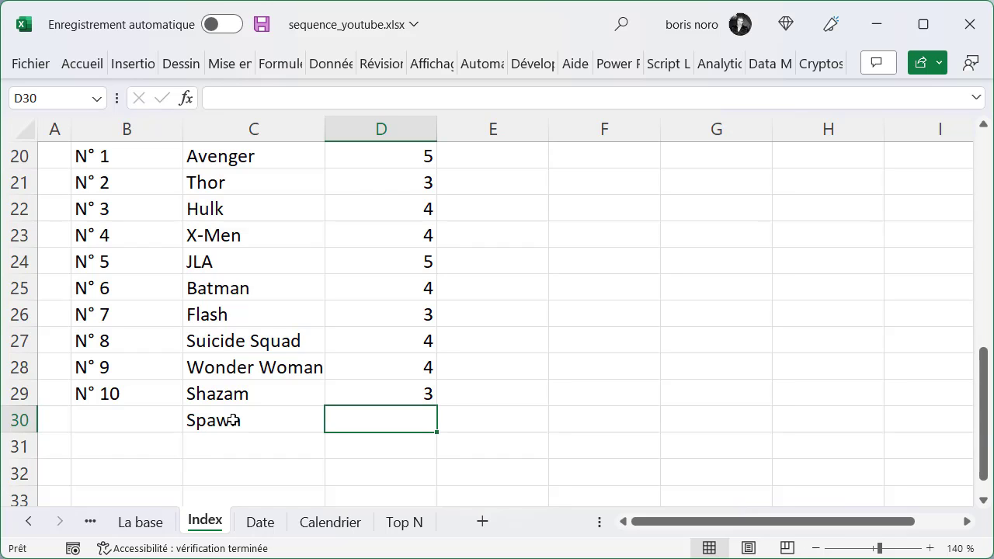
{"action": "type", "text": "3"}
{"action": "key", "text": "Return"}
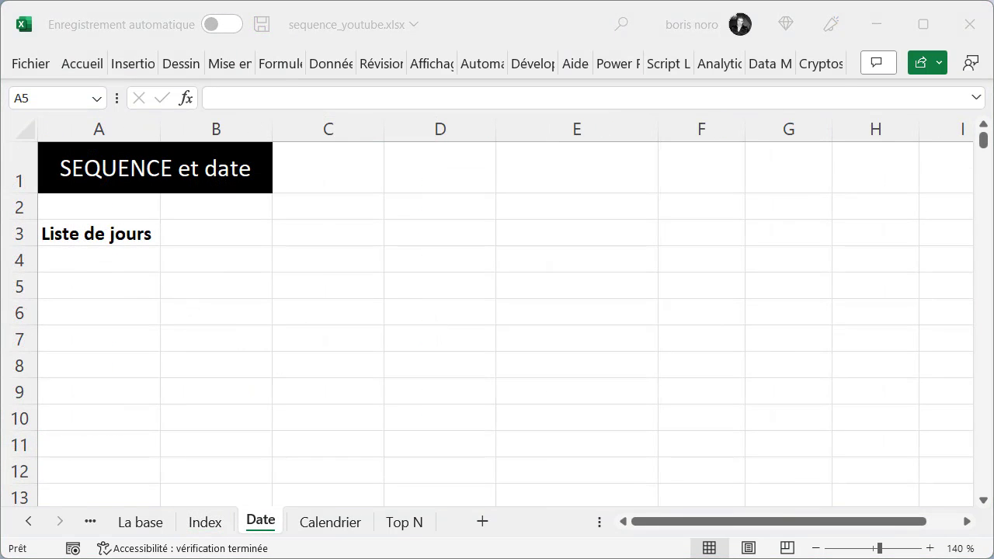
On the Date sheet, list five consecutive days under Liste de jours by entering =SEQUENCE(5;;"01/11/2022") in cell A5
{"action": "left_click", "coordinate": [586, 323]}
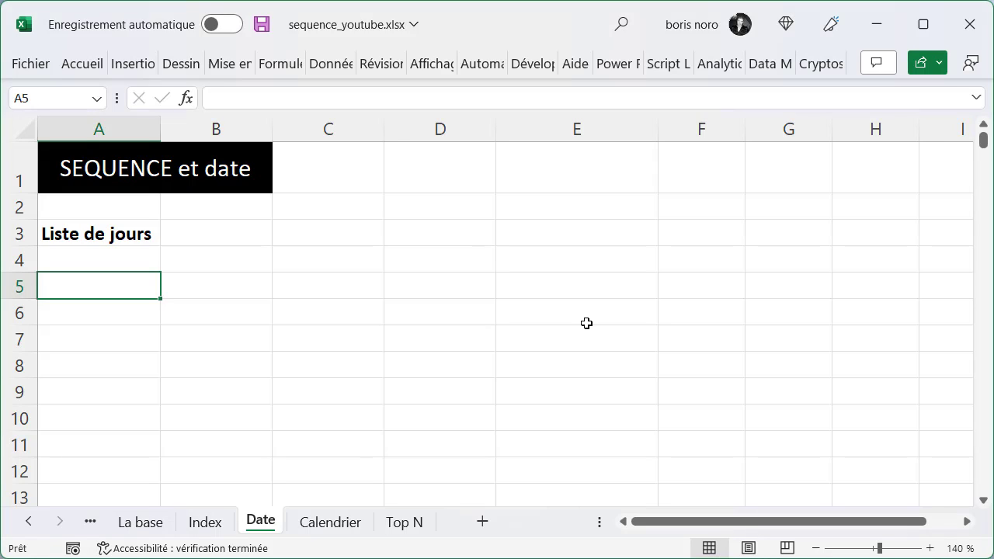
{"action": "type", "text": "=SEQUENCE("}
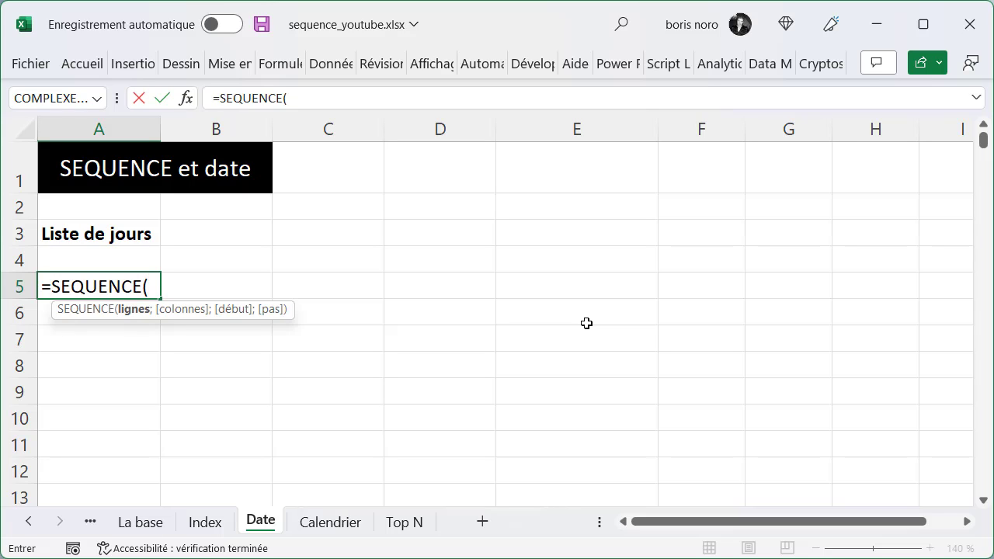
{"action": "type", "text": "5;;"}
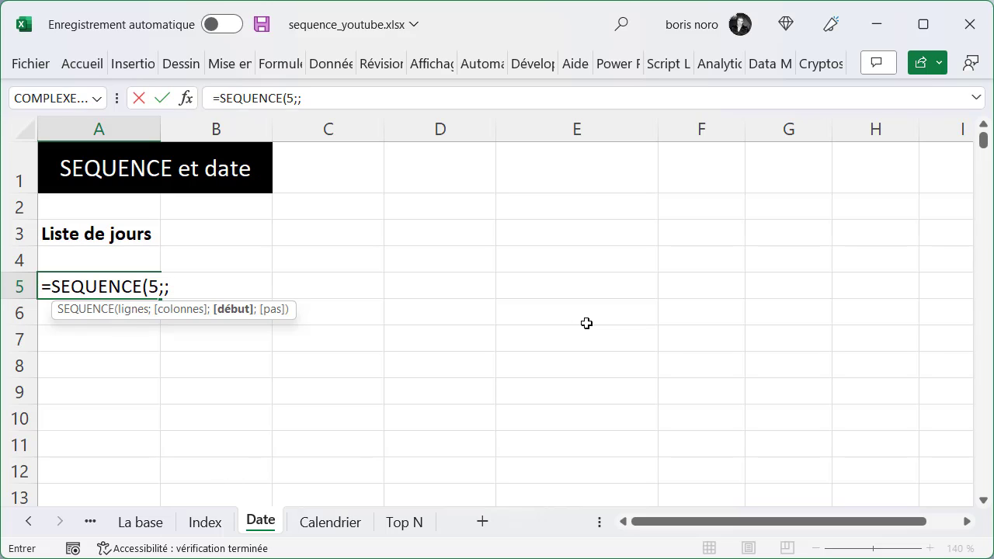
{"action": "type", "text": "\"01/11/20"}
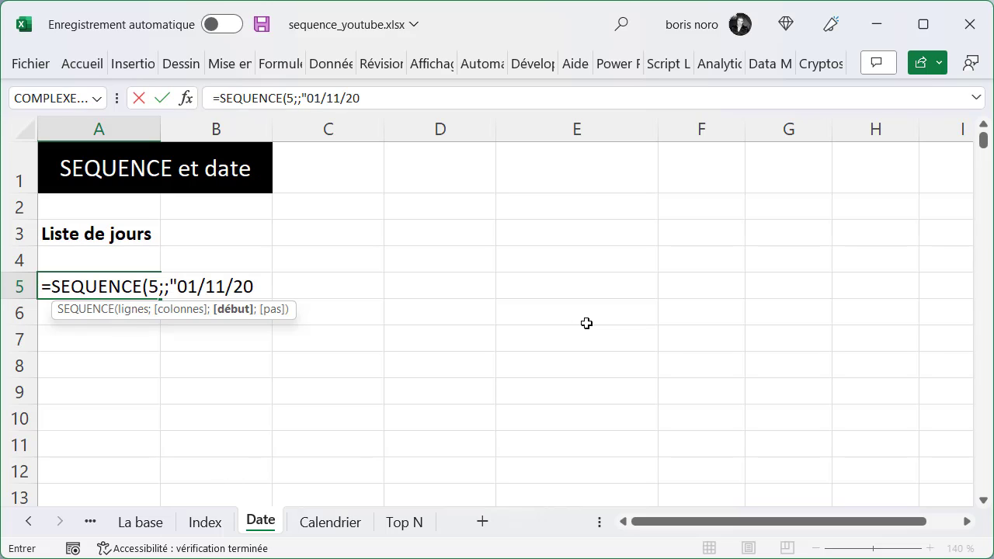
{"action": "type", "text": "22\")"}
{"action": "key", "text": "Return"}
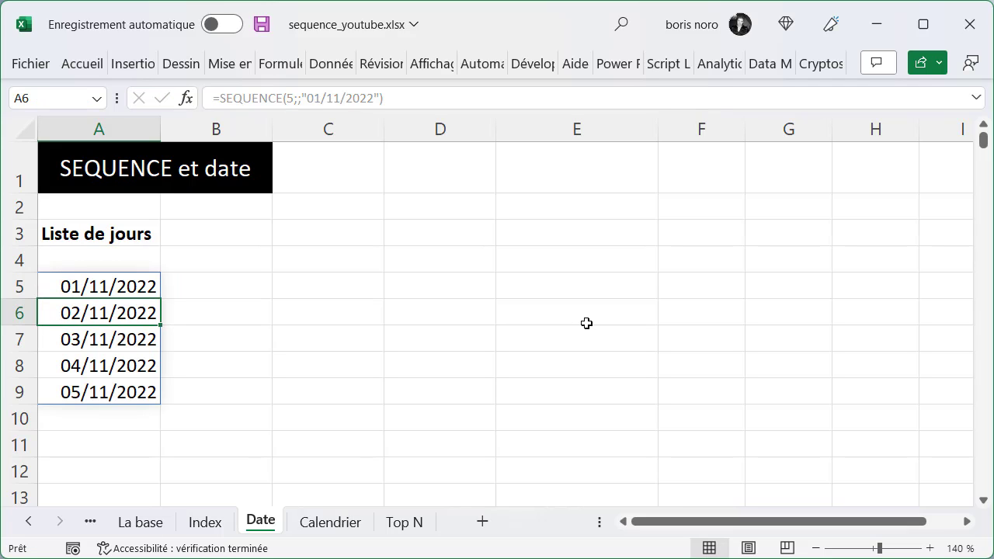
Set the row count of the SEQUENCE formula in A5 to 7 days
{"action": "double_click", "coordinate": [132, 286]}
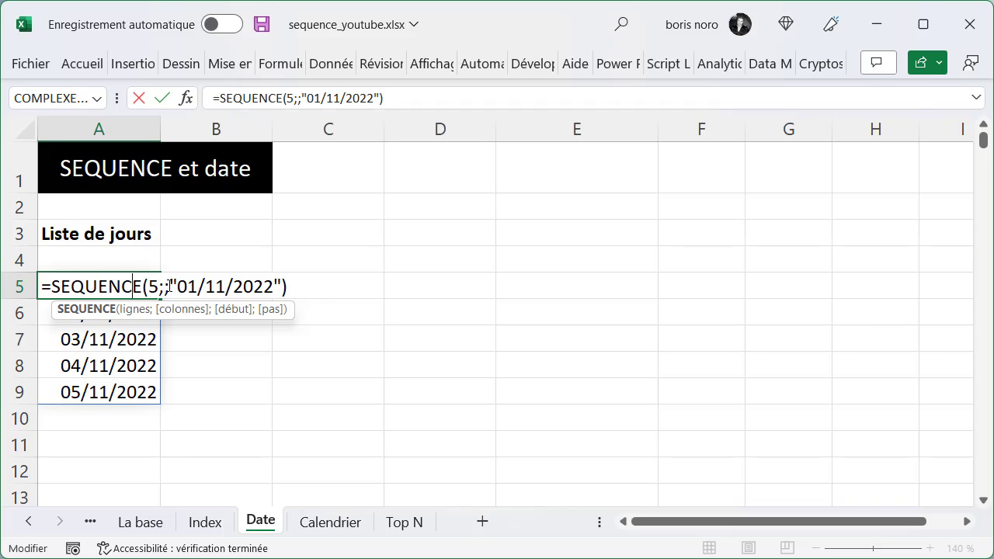
{"action": "key", "text": "BackSpace"}
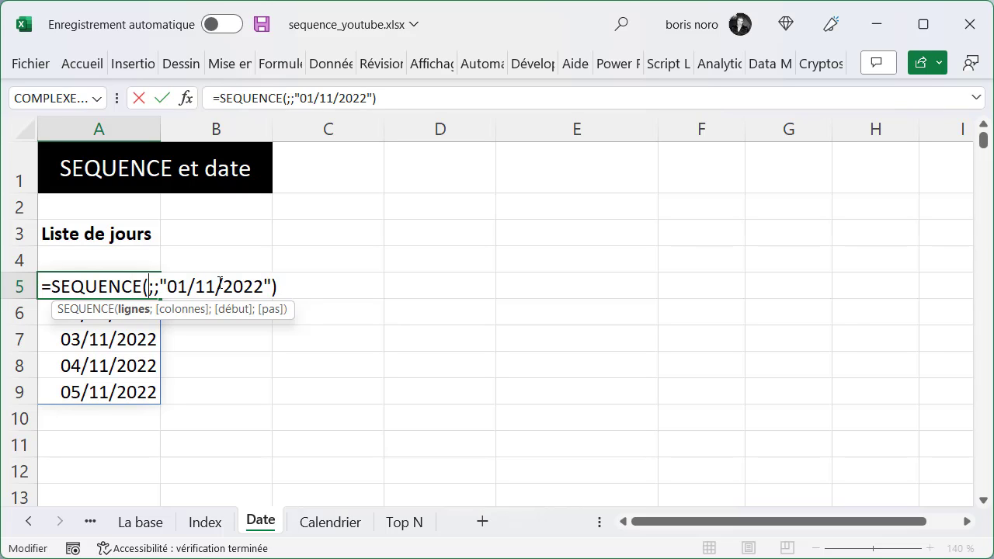
{"action": "type", "text": "7"}
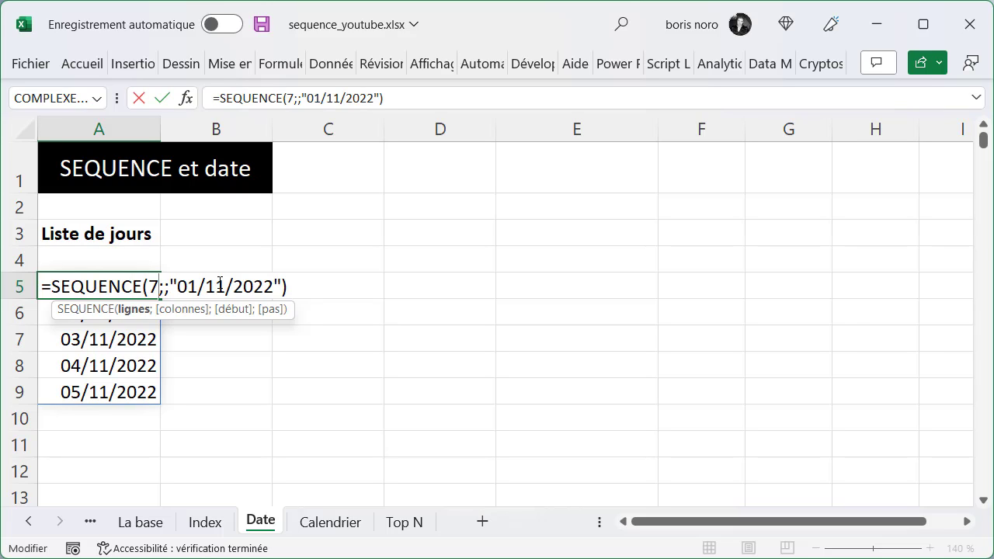
{"action": "key", "text": "Return"}
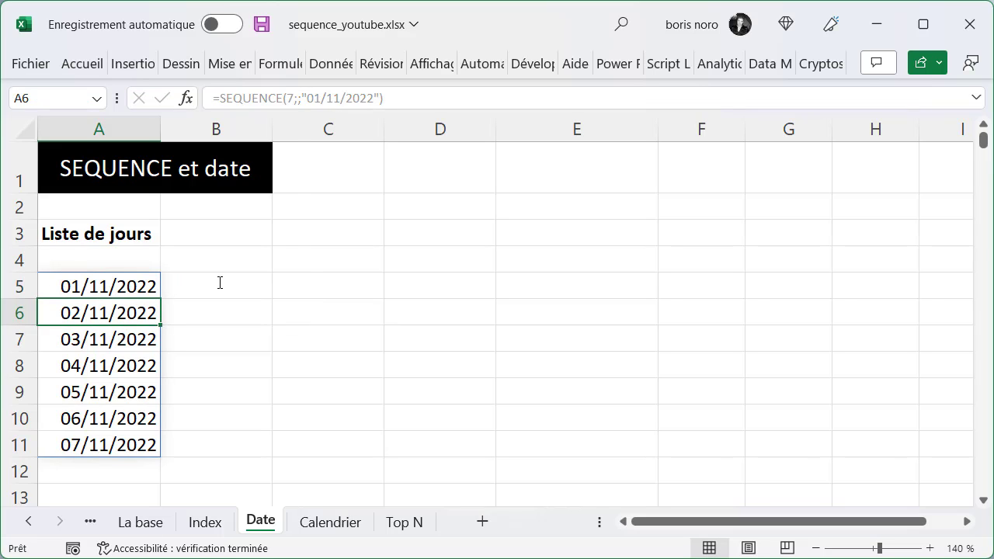
Enter =SEQUENCE(B17+1-B16;1;B16) in C16 to list every day between the début and fin dates, and check the list's last date
{"action": "scroll", "coordinate": [220, 282], "scroll_direction": "down", "scroll_amount": 1}
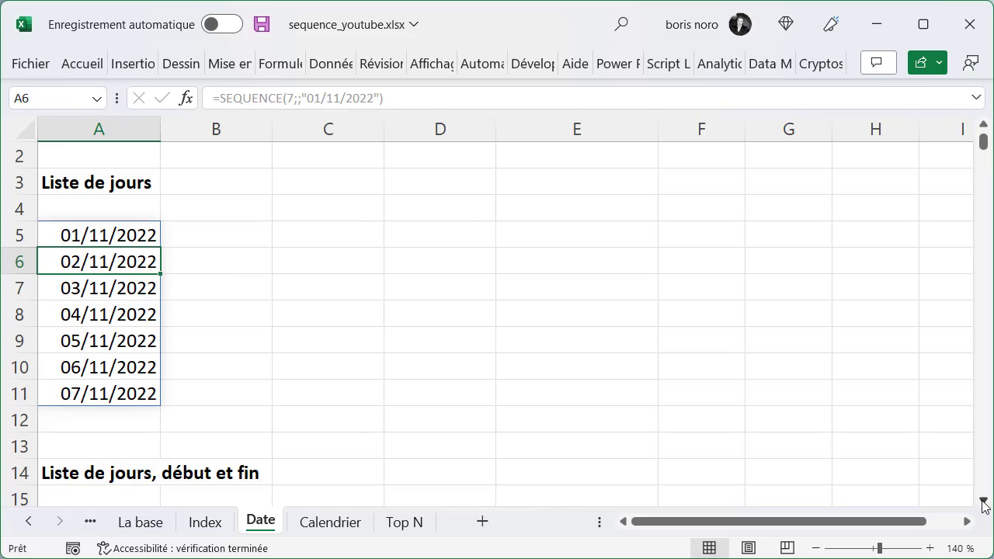
{"action": "scroll", "coordinate": [348, 333], "scroll_direction": "down", "scroll_amount": 3}
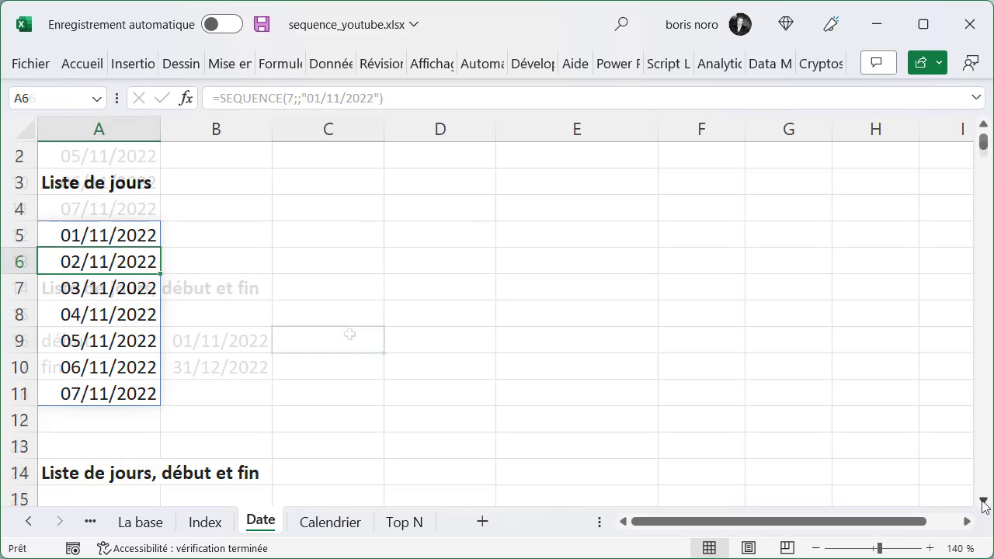
{"action": "left_click", "coordinate": [349, 333]}
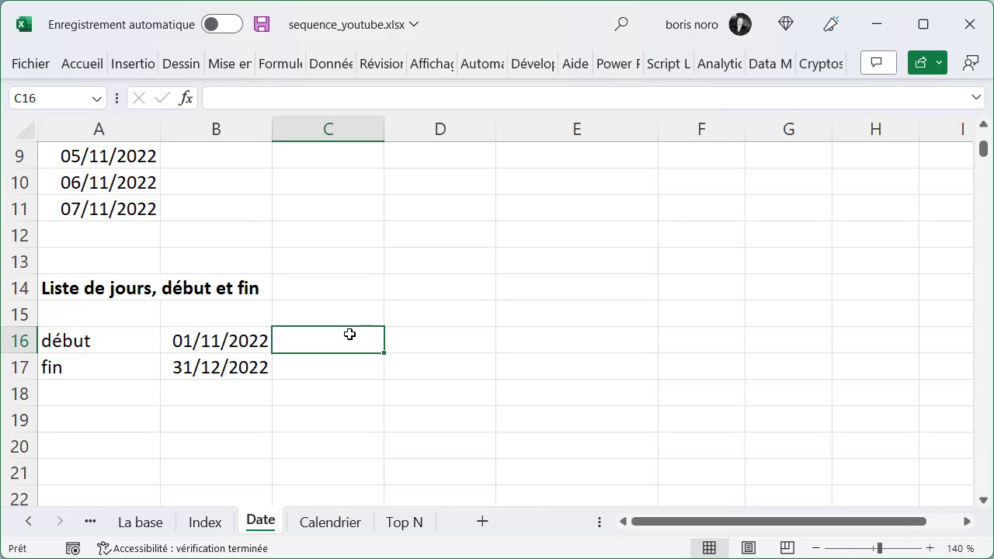
{"action": "type", "text": "=SEQ"}
{"action": "scroll", "coordinate": [350, 334], "scroll_direction": "down", "scroll_amount": 2}
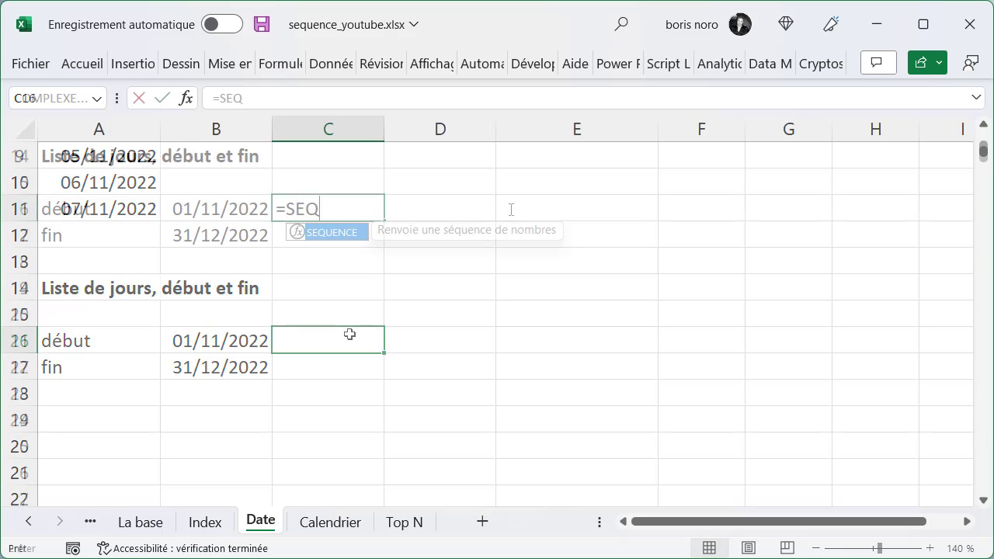
{"action": "key", "text": "Tab"}
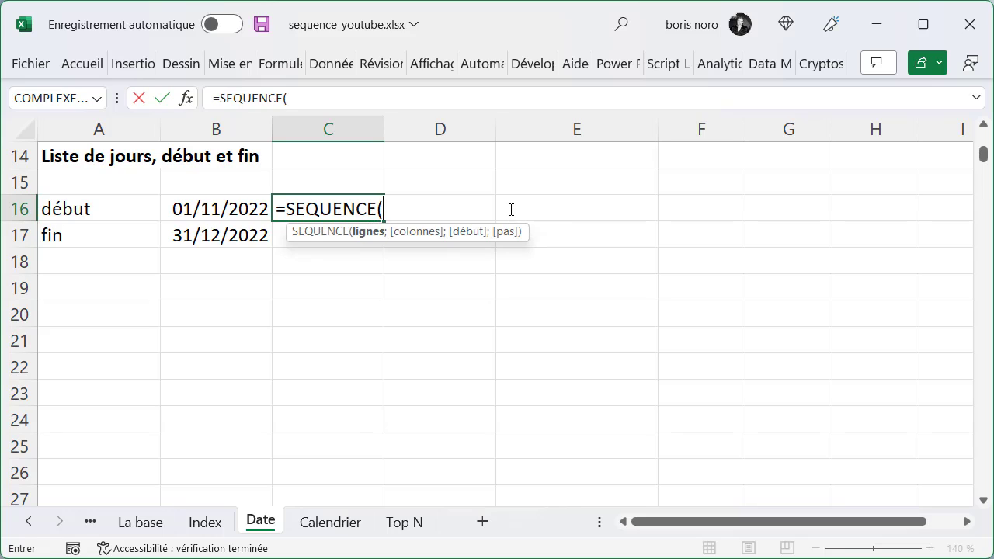
{"action": "left_click", "coordinate": [193, 239]}
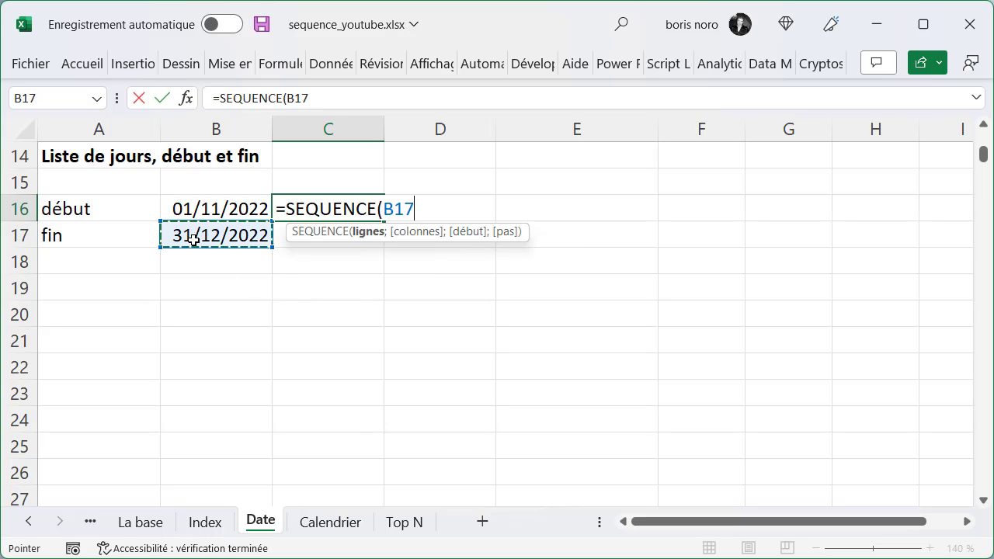
{"action": "type", "text": "+1-B16"}
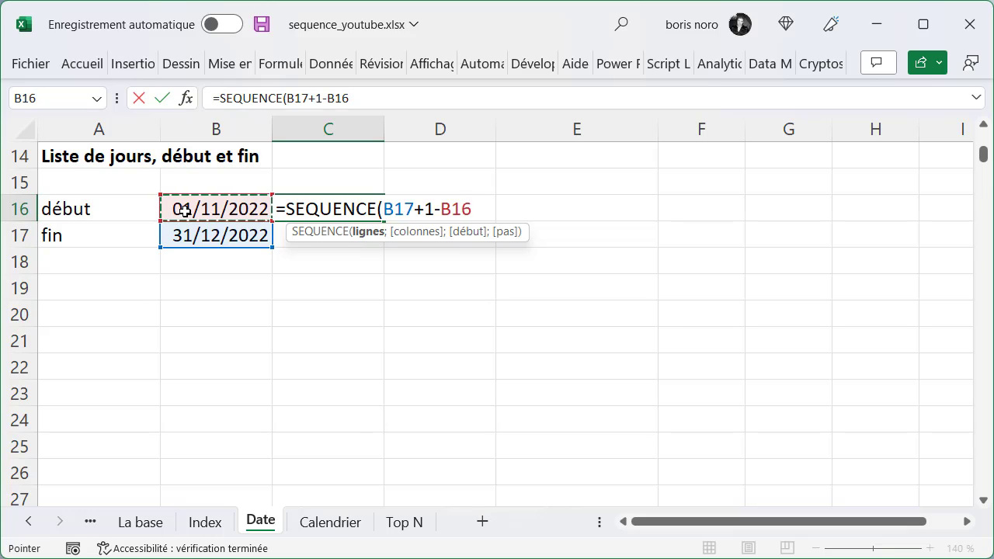
{"action": "type", "text": ";"}
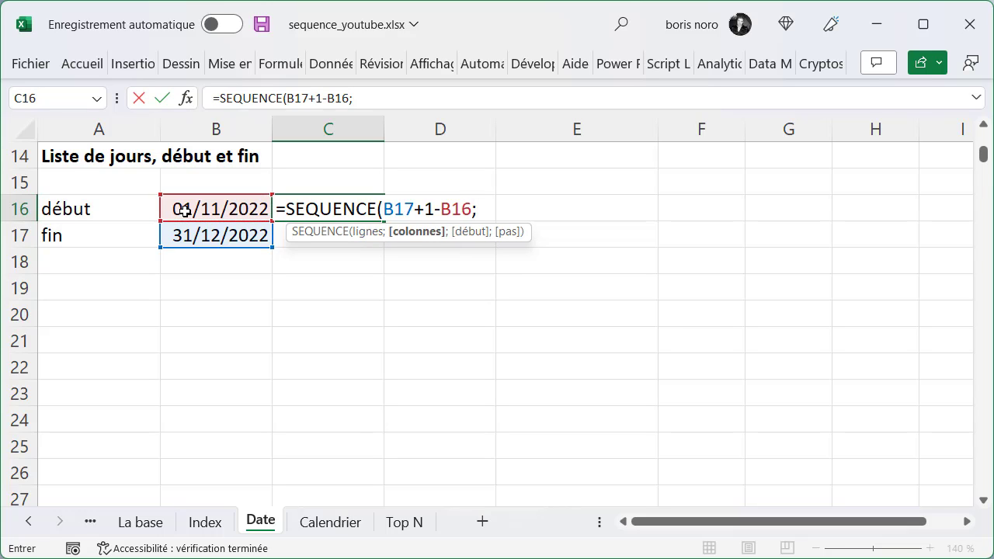
{"action": "type", "text": "1;"}
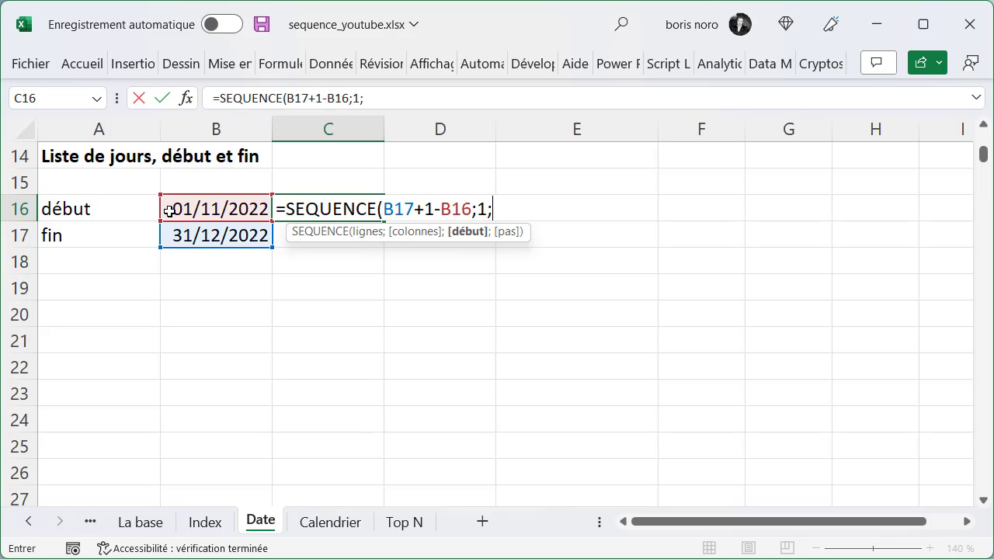
{"action": "left_click", "coordinate": [169, 211]}
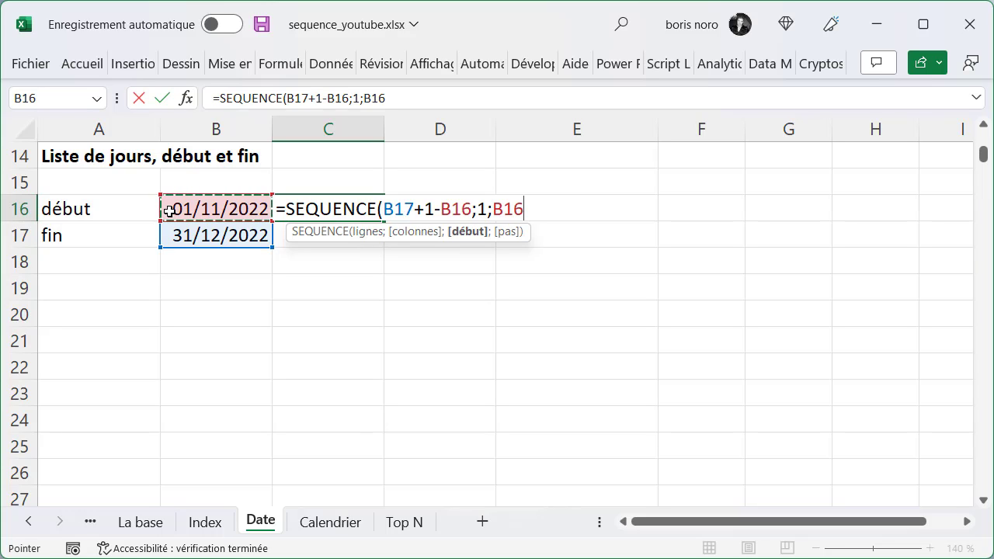
{"action": "type", "text": ")"}
{"action": "key", "text": "Return"}
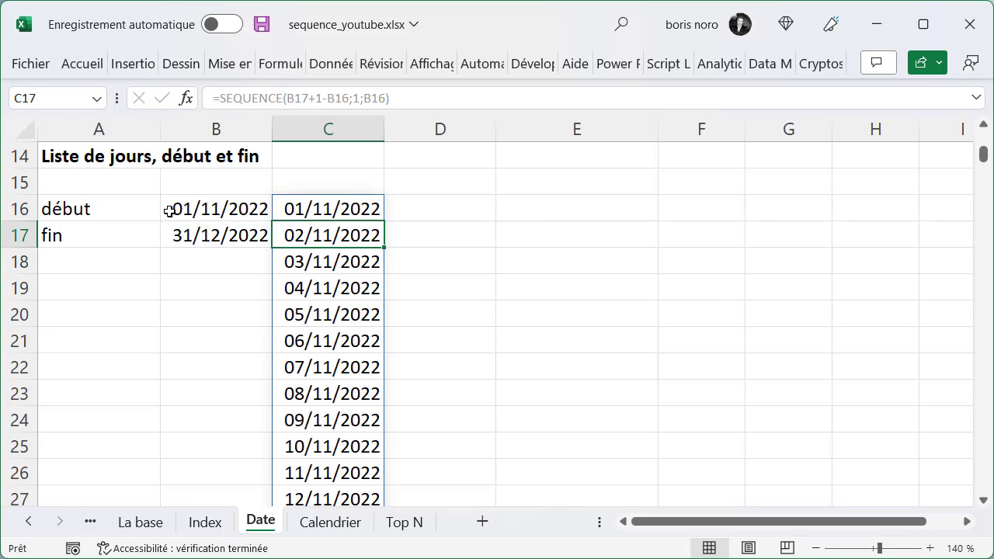
{"action": "left_click", "coordinate": [371, 208]}
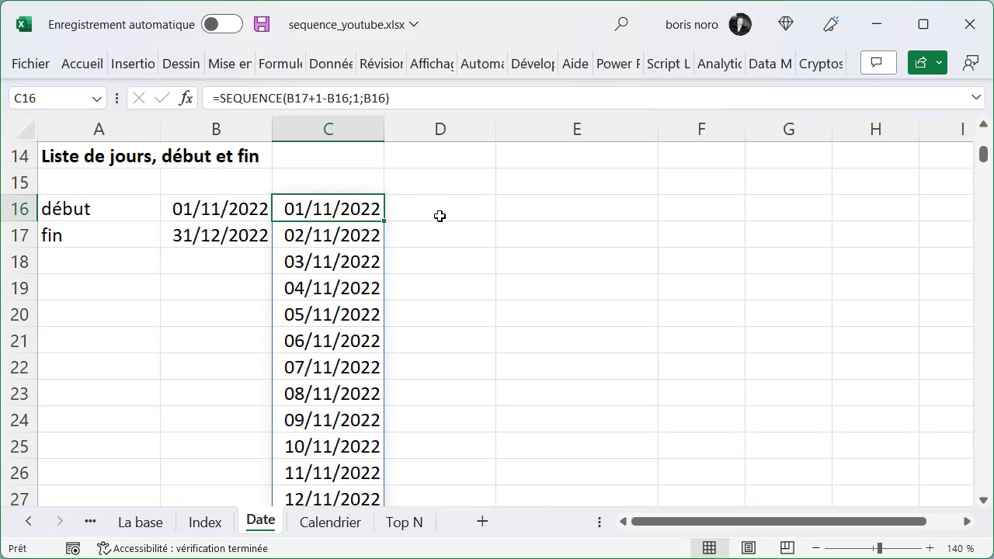
{"action": "key", "text": "ctrl+Down"}
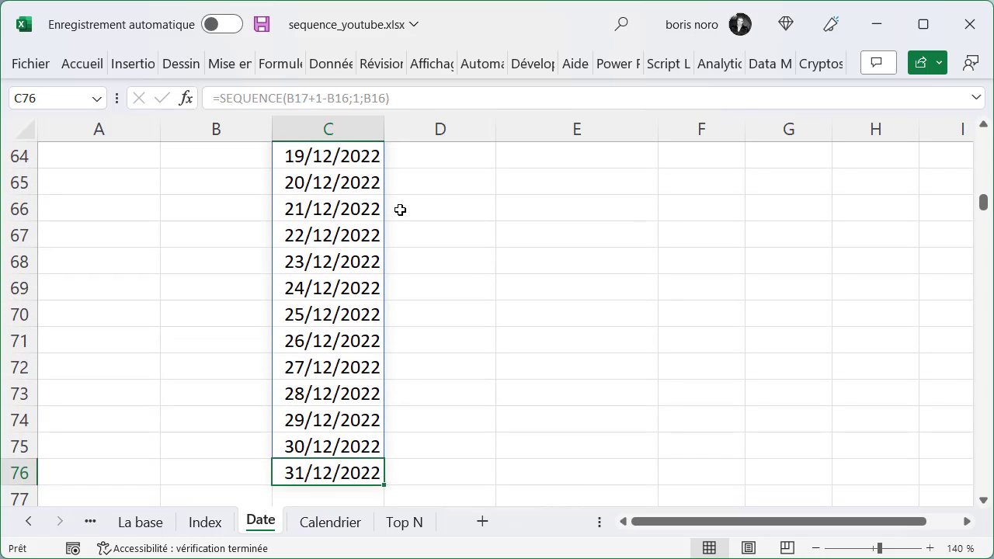
On the Calendrier sheet, enter =DATE(C2;1;1) in E2 as the Début date of the year
{"action": "key", "text": "ctrl+Page_Down"}
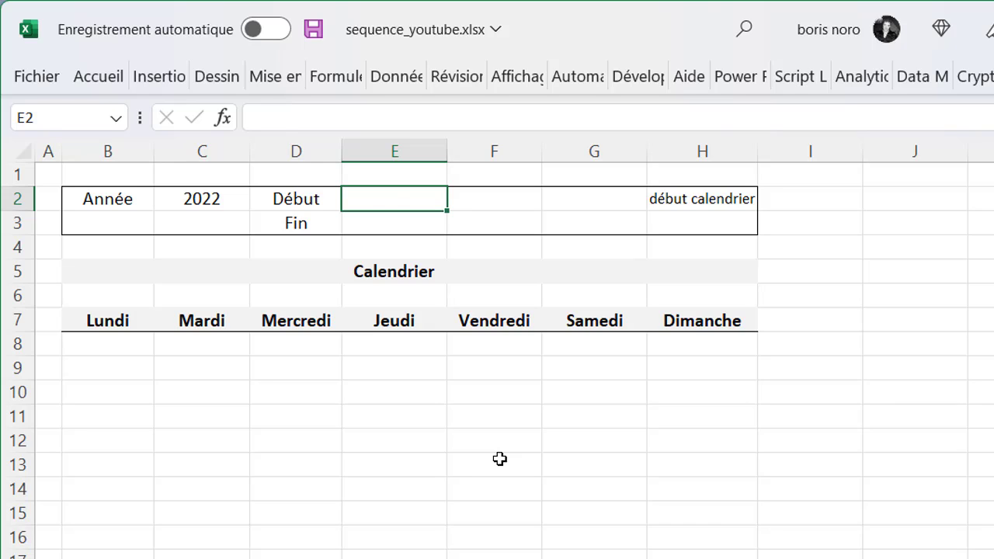
{"action": "type", "text": "=DATE("}
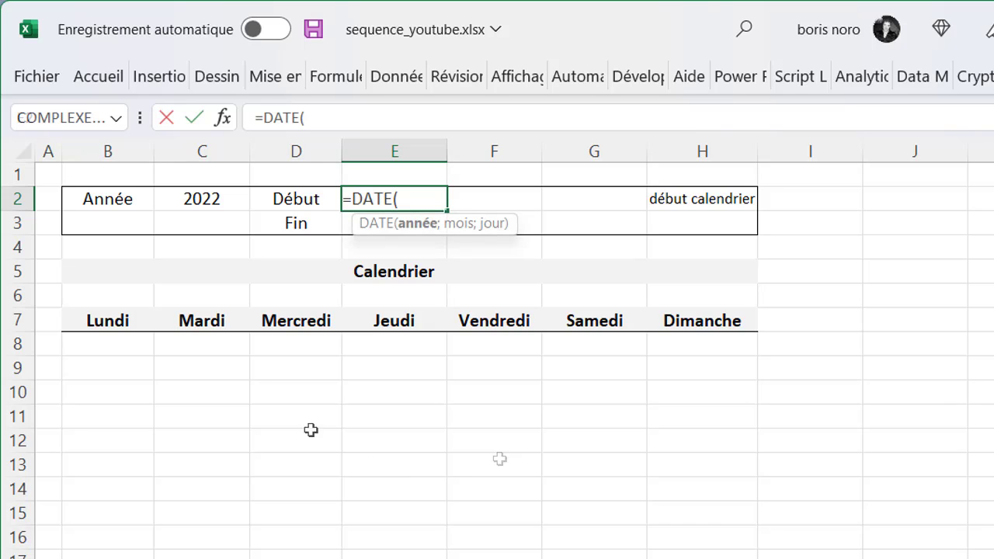
{"action": "left_click", "coordinate": [184, 201]}
{"action": "type", "text": ";"}
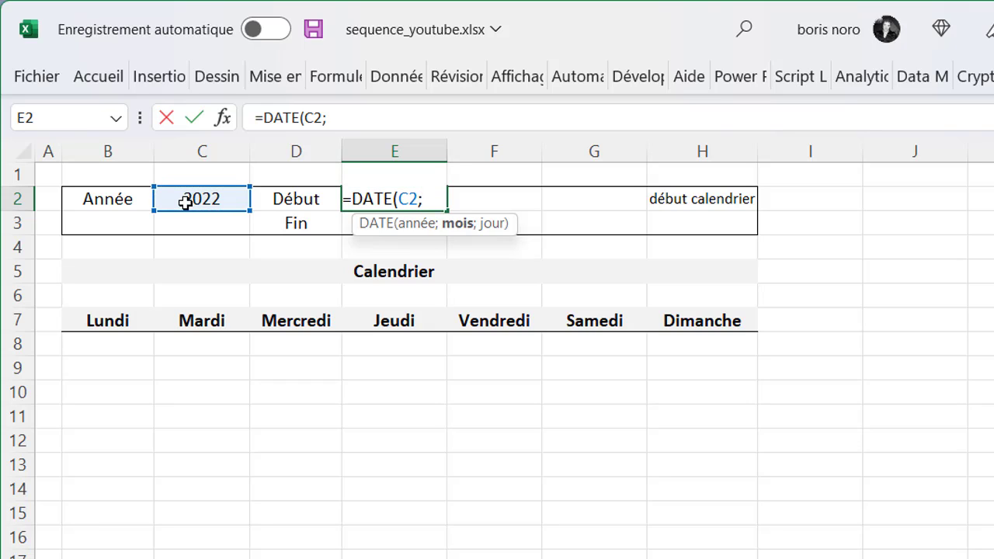
{"action": "type", "text": "1;"}
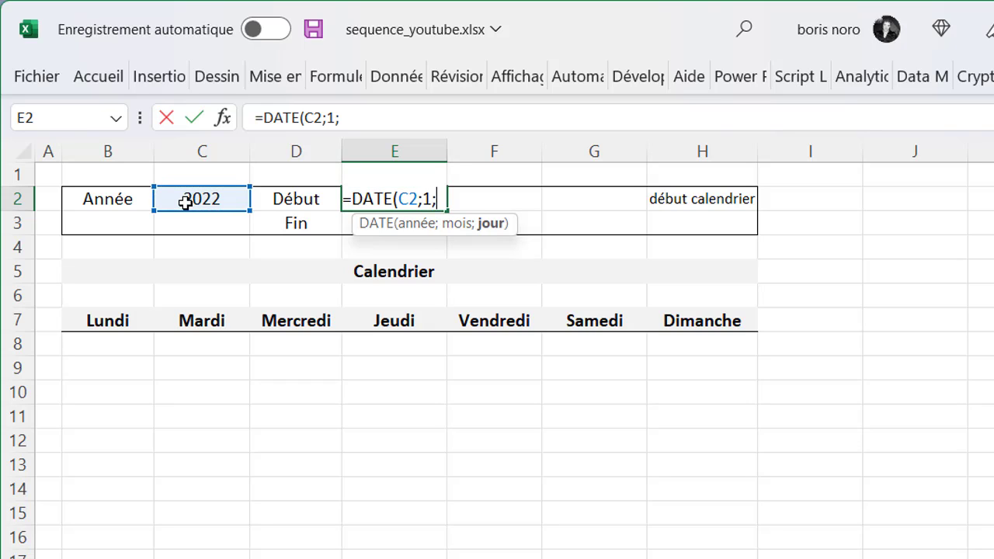
{"action": "type", "text": "1)"}
{"action": "key", "text": "Return"}
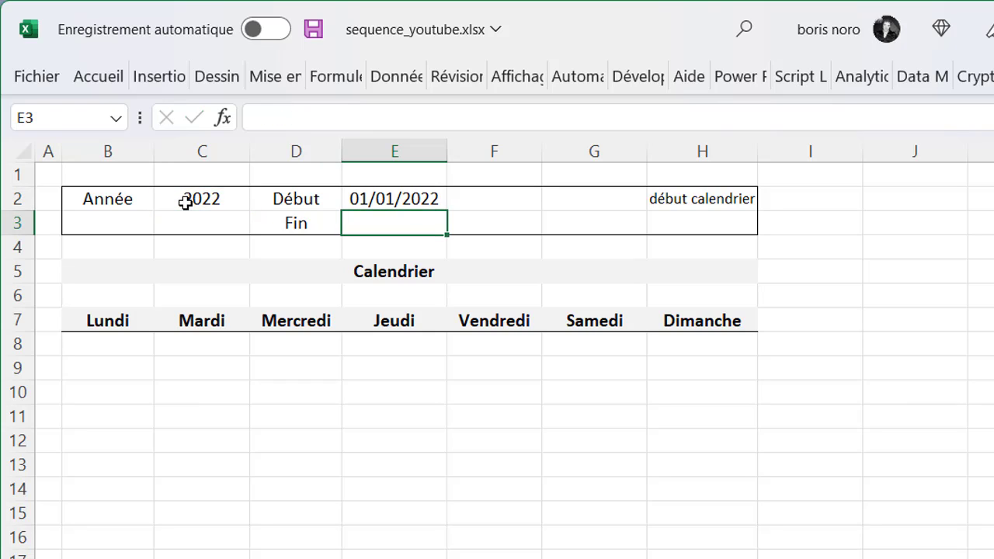
Enter =DATE(C2;12;31) in E3 as the Fin date of the year
{"action": "type", "text": "="}
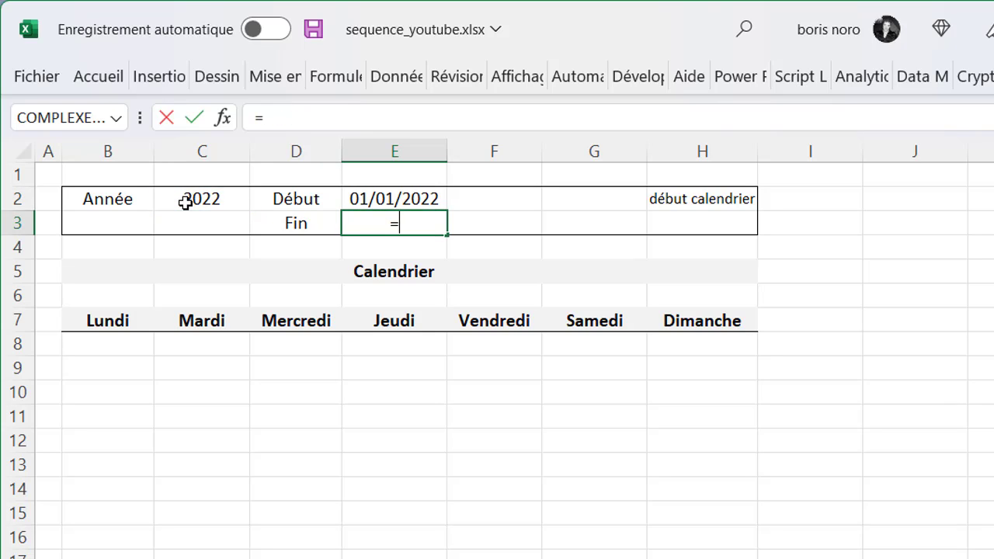
{"action": "type", "text": "d"}
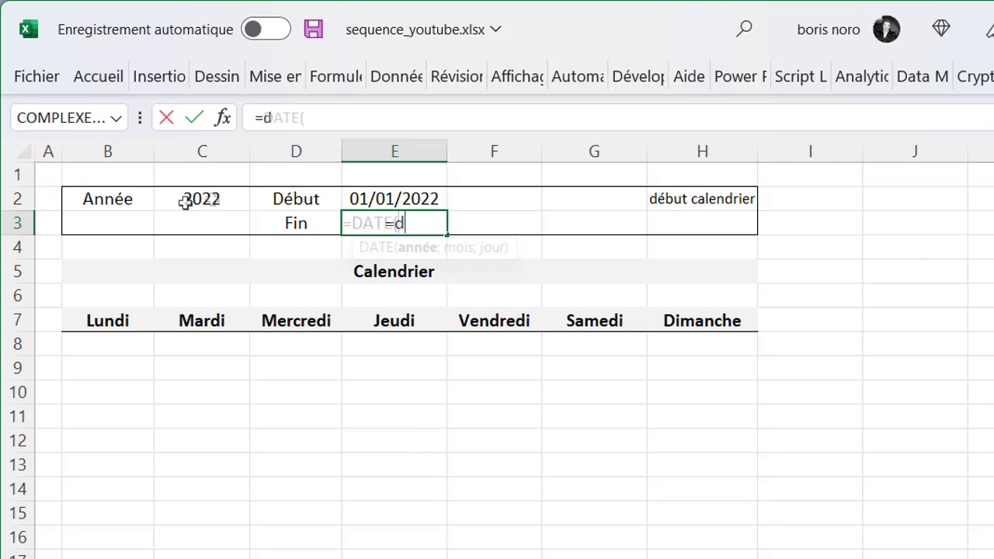
{"action": "key", "text": "Tab"}
{"action": "left_click", "coordinate": [211, 200]}
{"action": "type", "text": ";"}
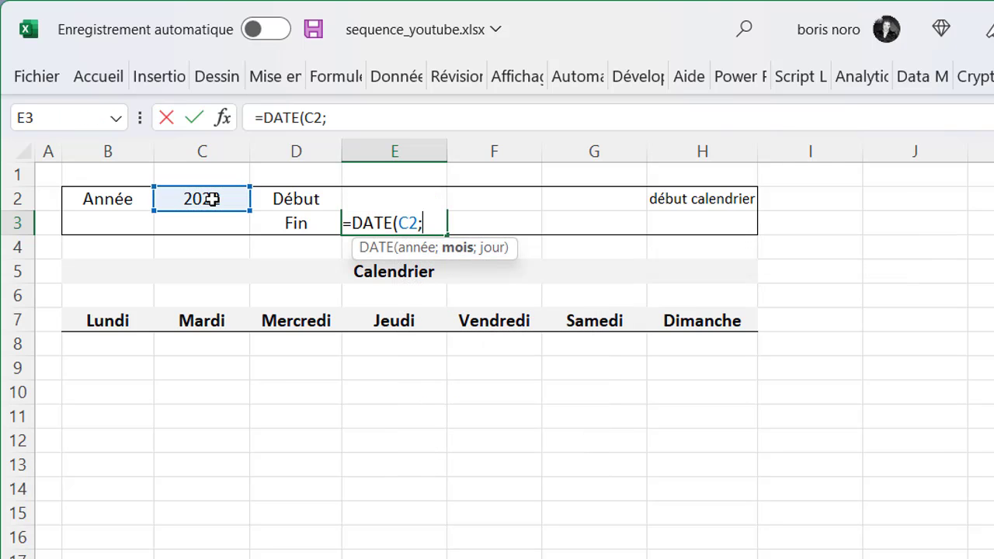
{"action": "type", "text": "12;31"}
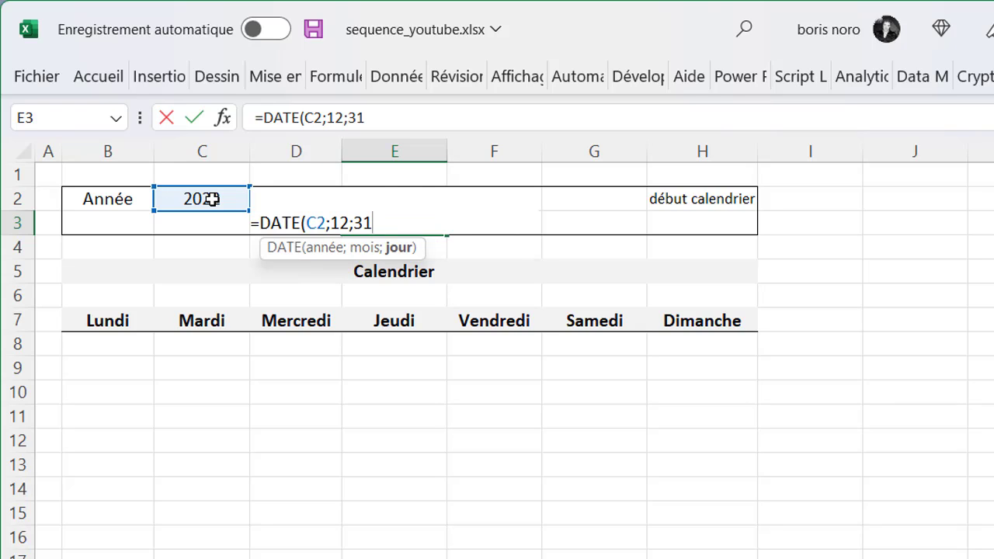
{"action": "type", "text": ")"}
{"action": "key", "text": "Return"}
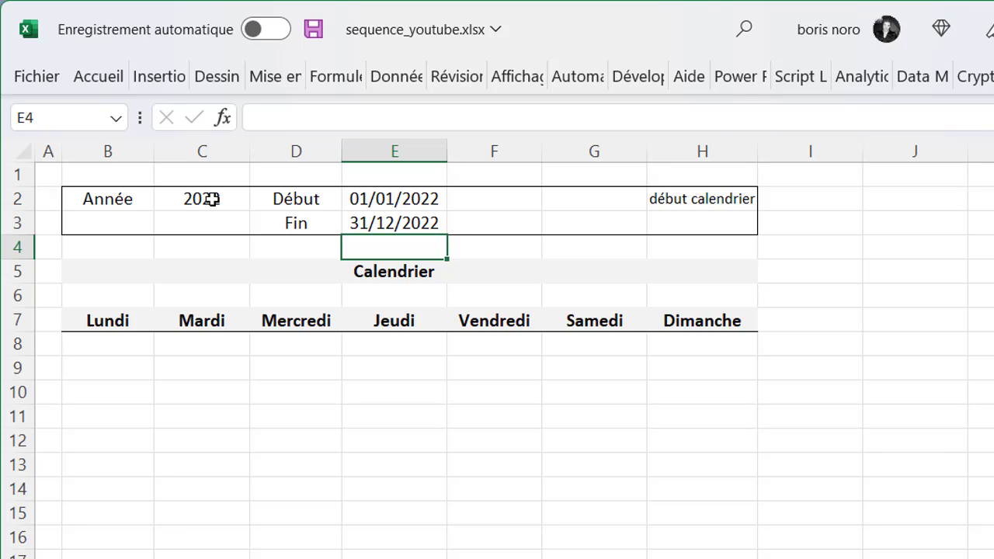
Enter =JOURSEM(E2;2) in F2 to get the start date's weekday number, counting from Monday as 1 to Sunday as 7
{"action": "left_click", "coordinate": [493, 198]}
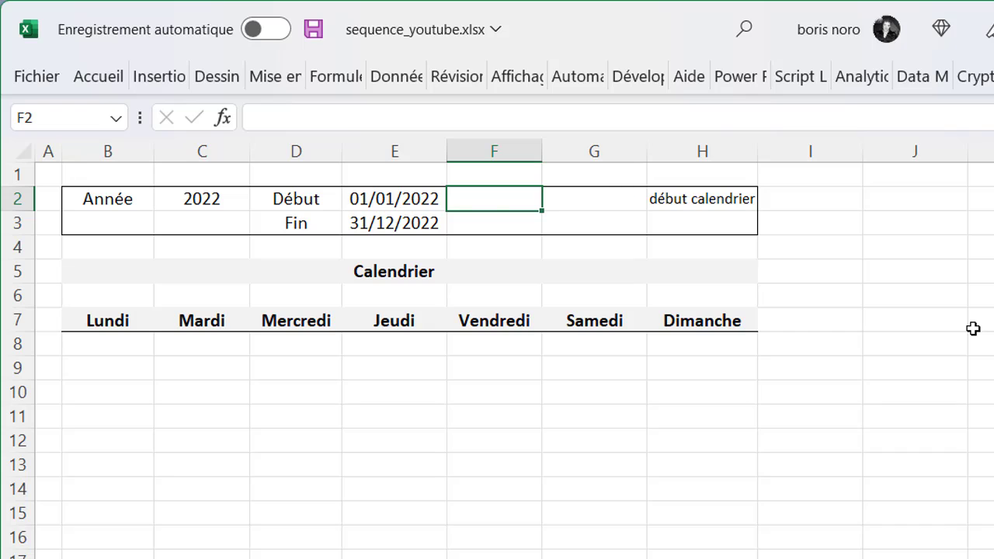
{"action": "type", "text": "="}
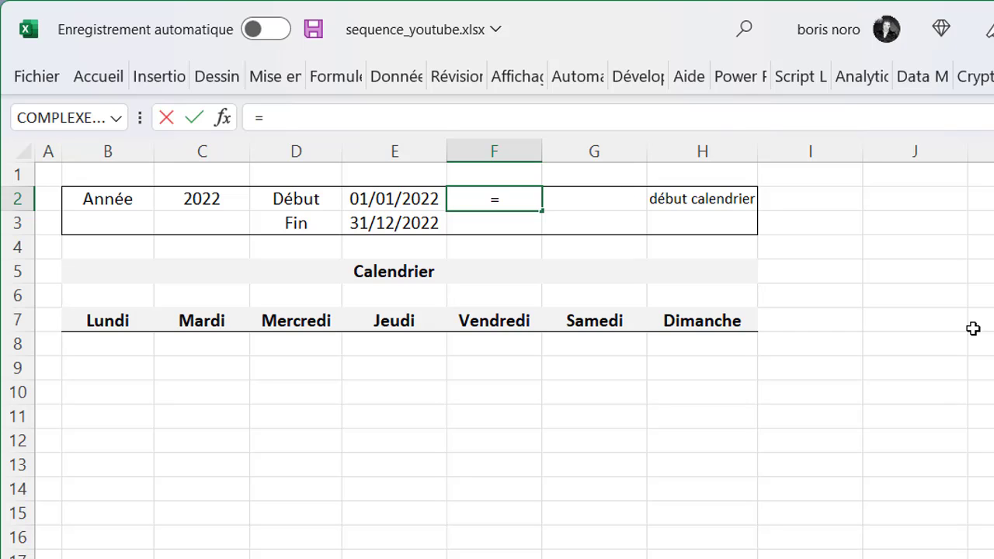
{"action": "type", "text": "jourse"}
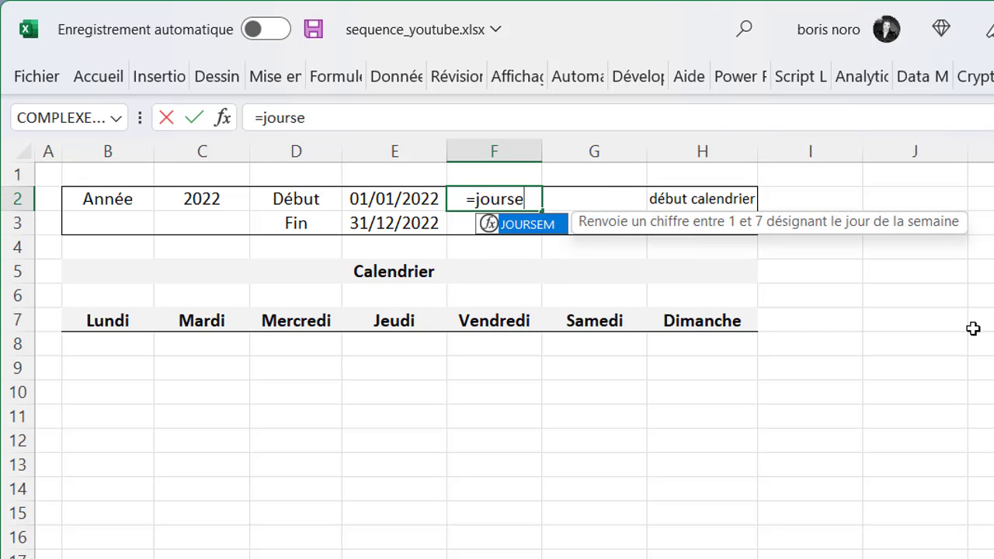
{"action": "key", "text": "Tab"}
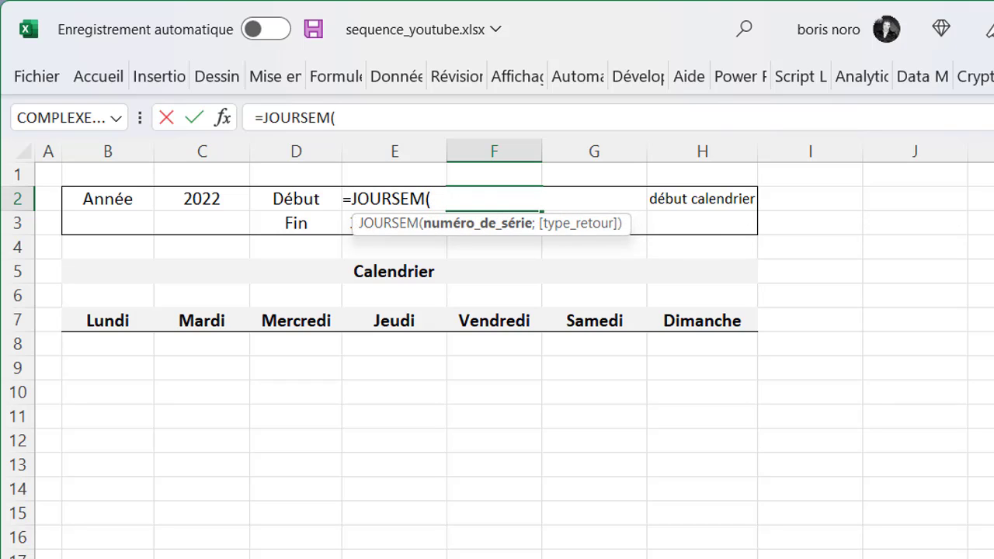
{"action": "type", "text": "e2"}
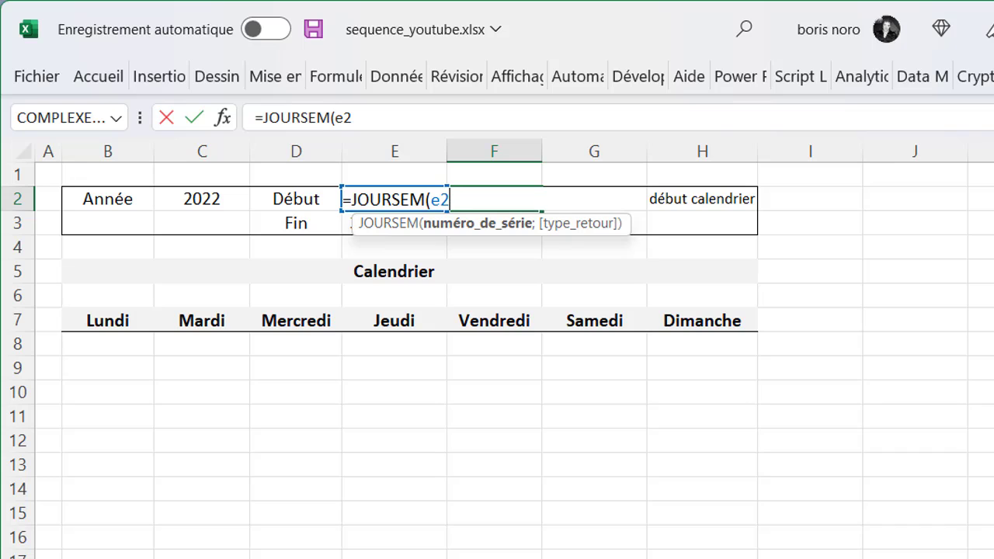
{"action": "type", "text": ";"}
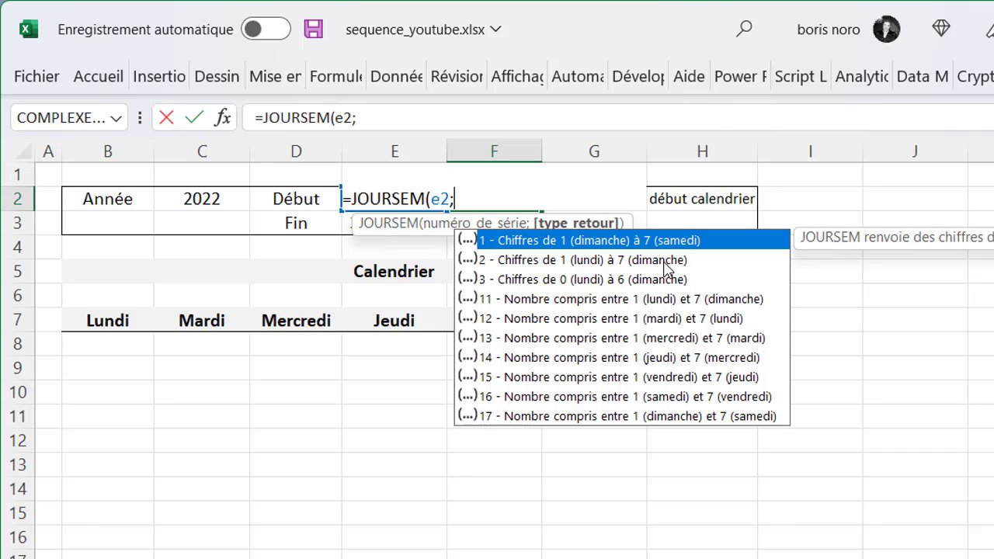
{"action": "double_click", "coordinate": [664, 261]}
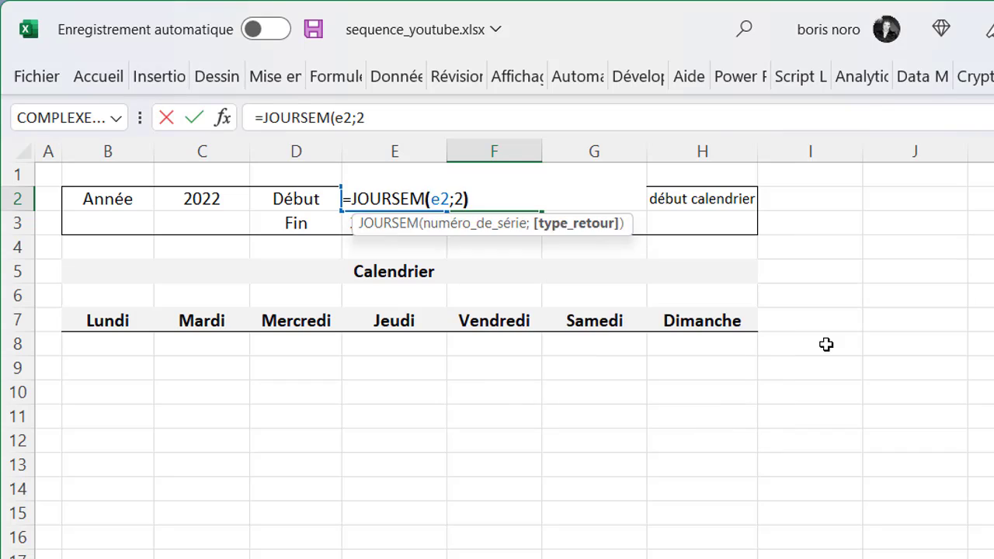
{"action": "type", "text": ")"}
{"action": "key", "text": "Return"}
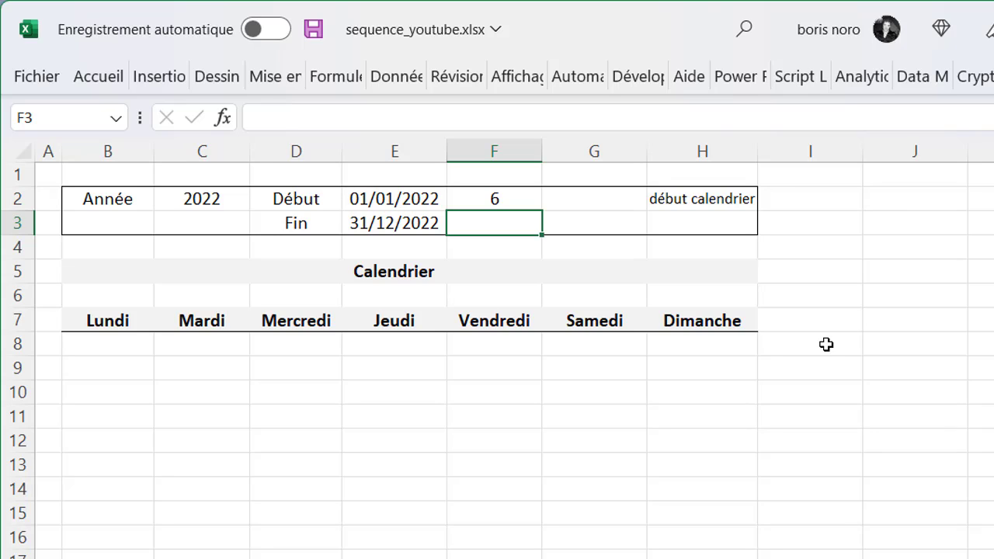
Calculate the Monday that starts the calendar by entering =E2-F2+1 in H3, under début calendrier
{"action": "left_click", "coordinate": [719, 226]}
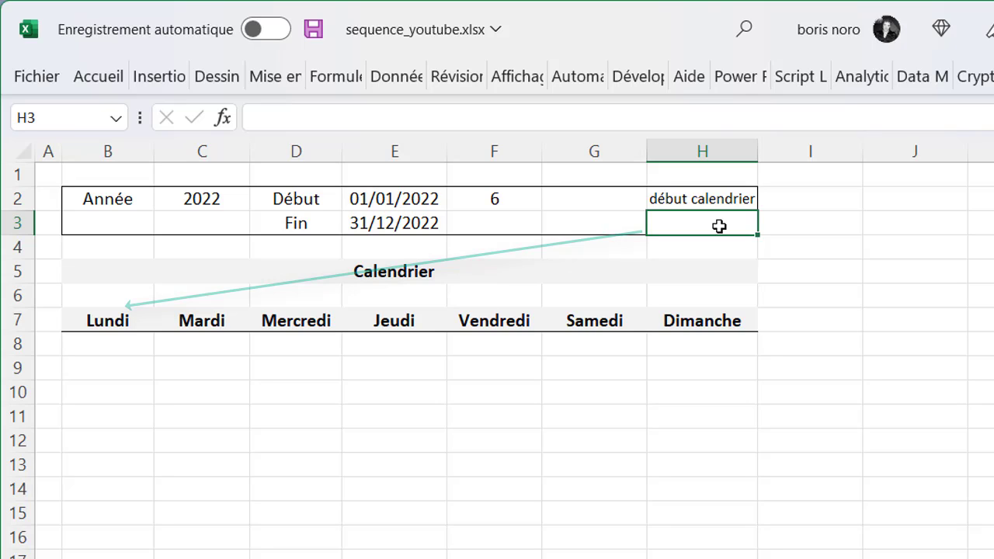
{"action": "type", "text": "="}
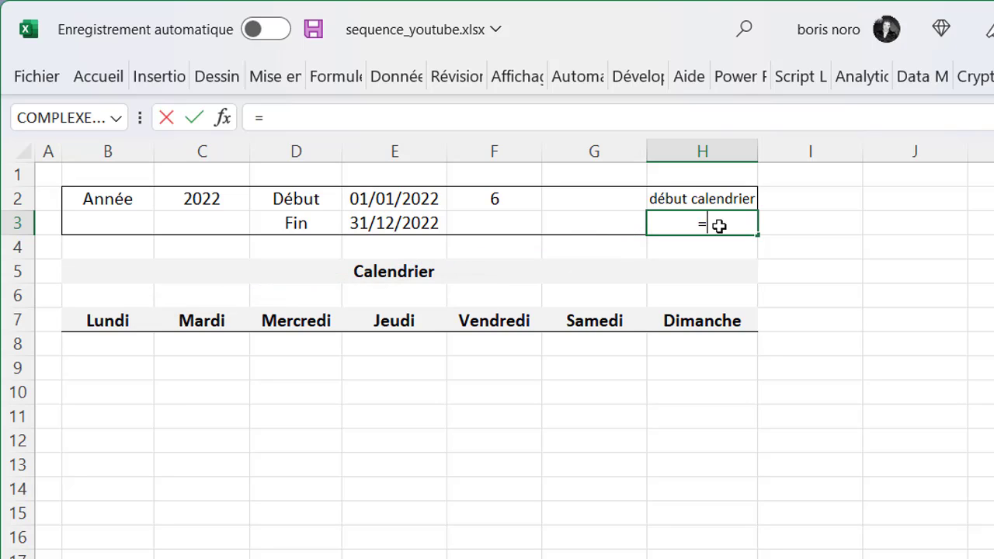
{"action": "left_click", "coordinate": [382, 199]}
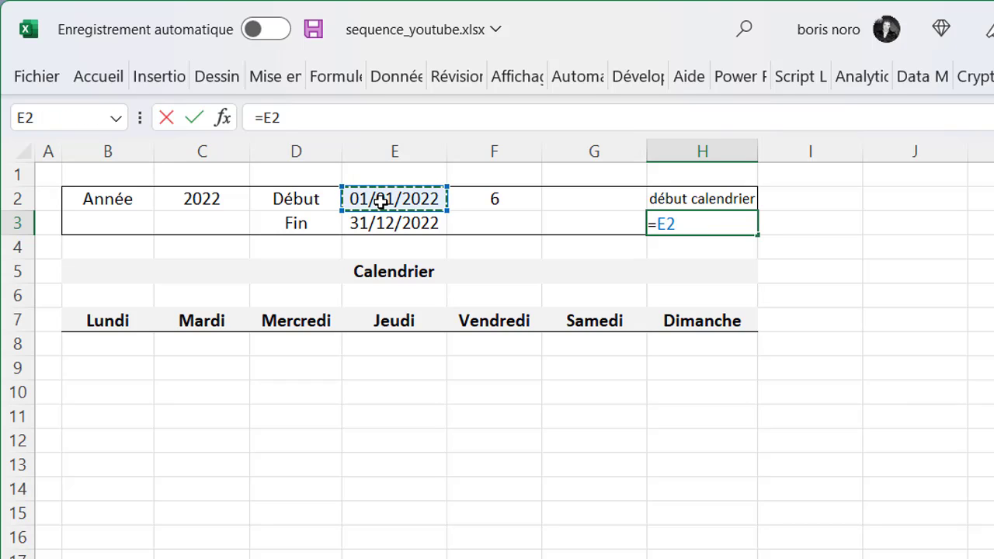
{"action": "type", "text": "-"}
{"action": "left_click", "coordinate": [523, 201]}
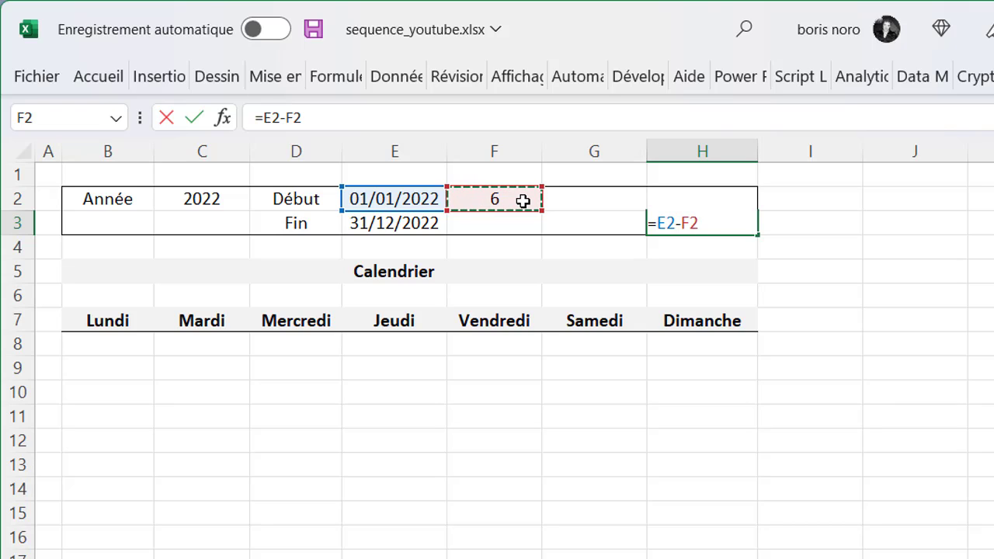
{"action": "type", "text": "+"}
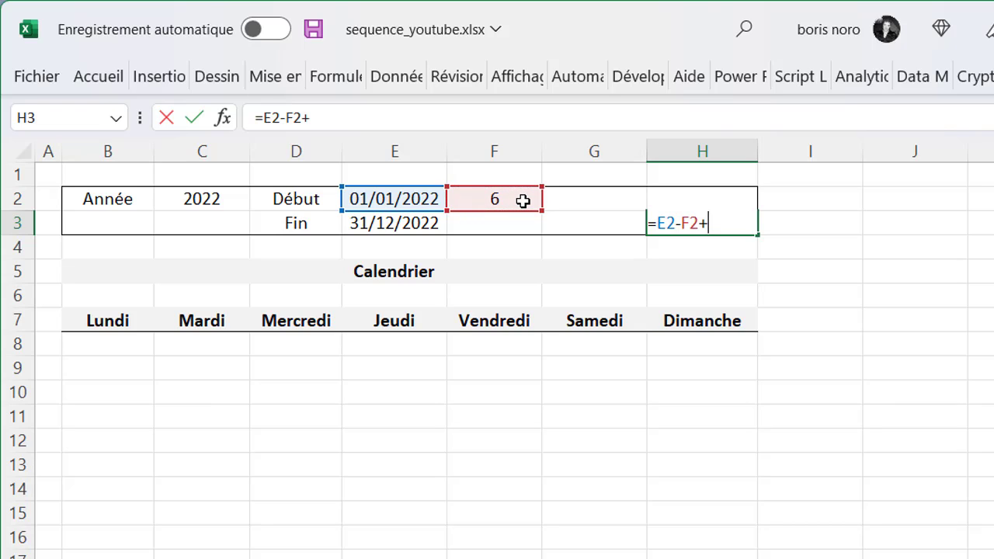
{"action": "type", "text": "1"}
{"action": "key", "text": "Return"}
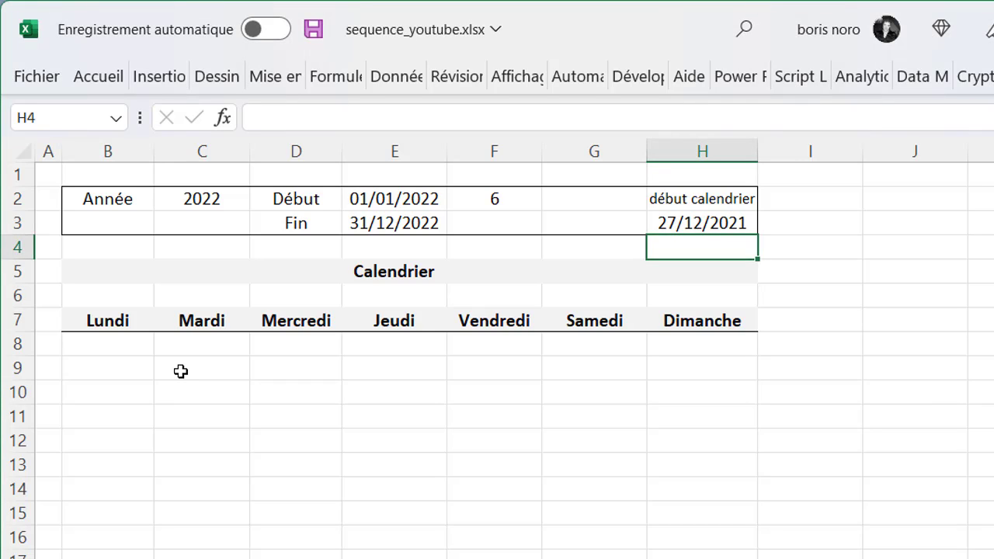
Fill the calendar with 53 weeks of seven days by entering =SEQUENCE(53;7;H3;1) in B8, under Lundi
{"action": "left_click", "coordinate": [116, 350]}
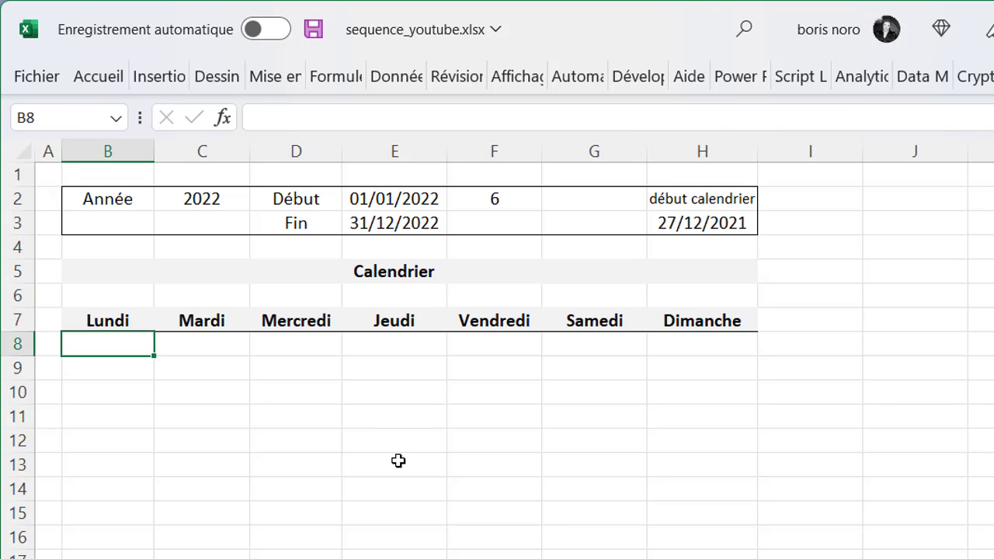
{"action": "type", "text": "=SEQUENCE("}
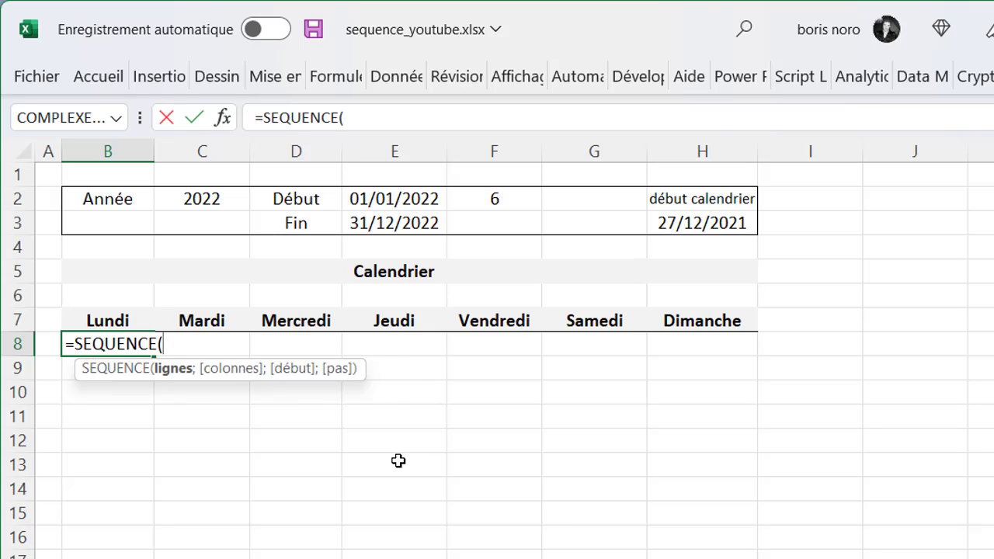
{"action": "type", "text": "53;"}
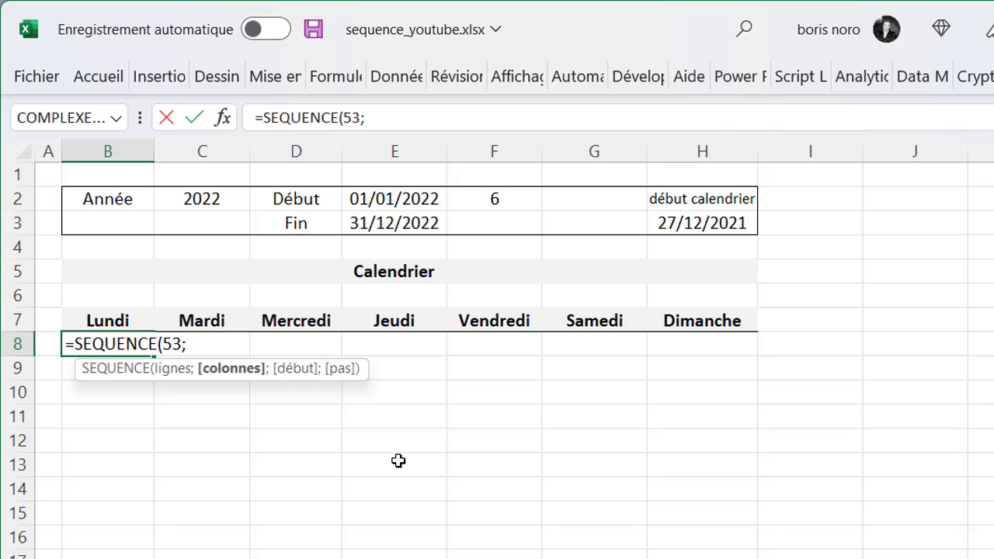
{"action": "type", "text": "7;"}
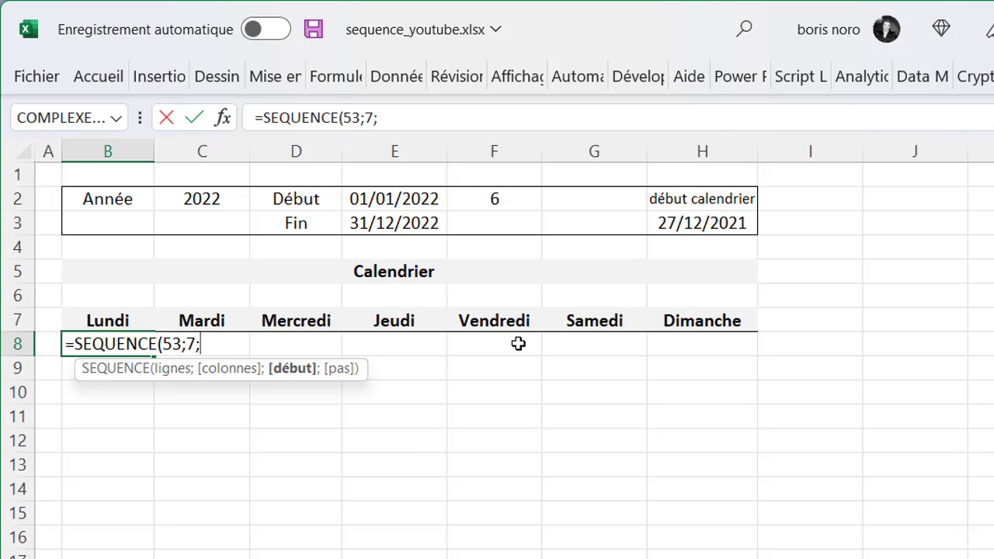
{"action": "left_click", "coordinate": [722, 224]}
{"action": "type", "text": ";1"}
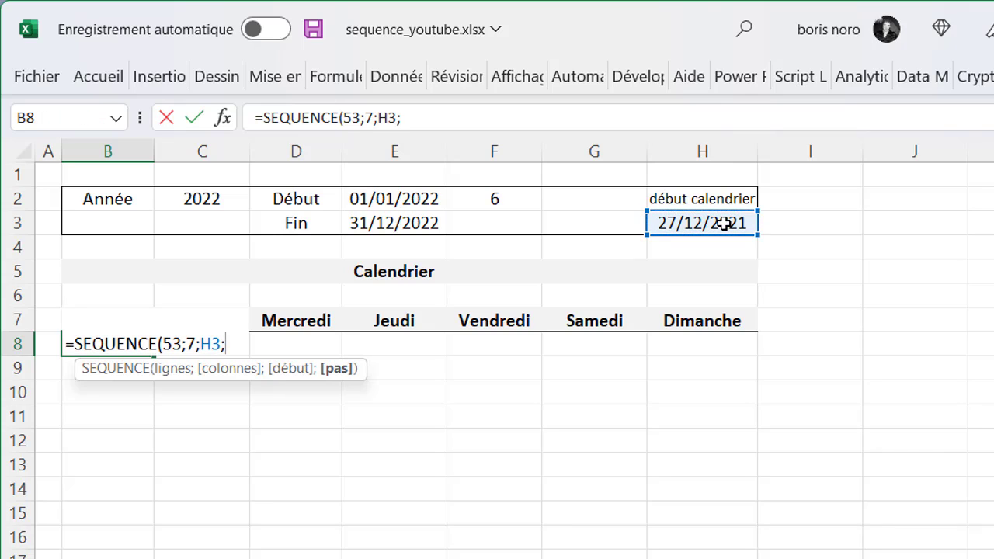
{"action": "type", "text": ")"}
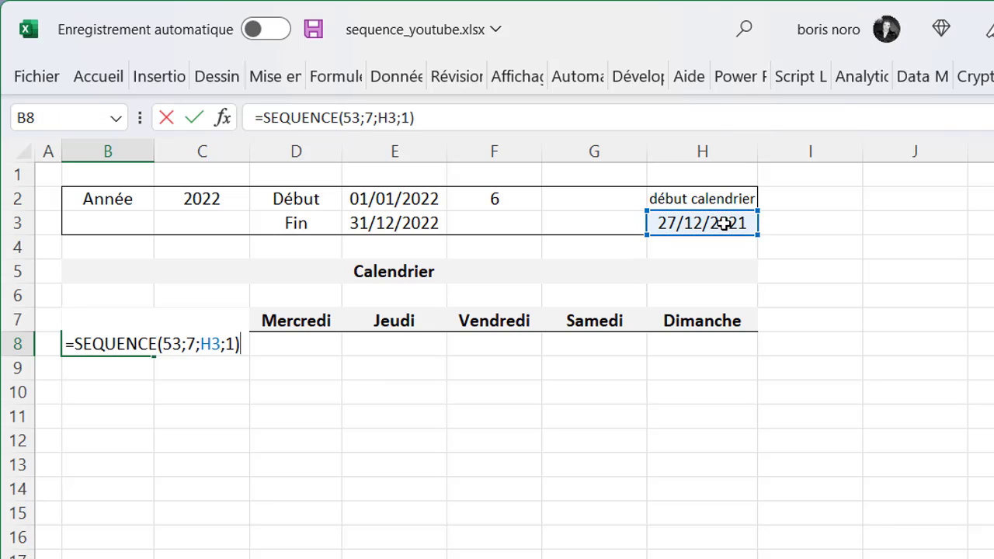
{"action": "key", "text": "Return"}
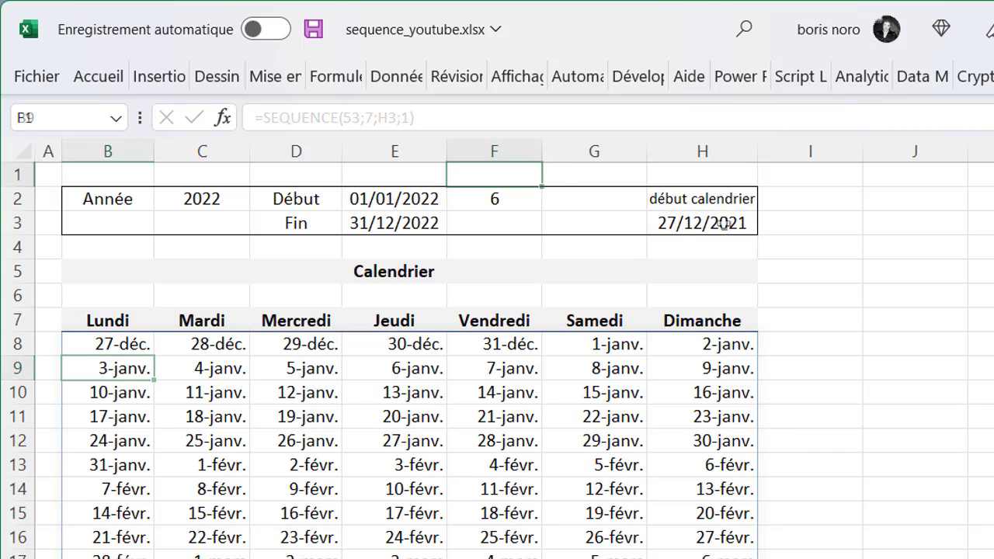
Change the calendar's Année in C2 to 2023
{"action": "key", "text": "Left"}
{"action": "key", "text": "Left"}
{"action": "key", "text": "Left"}
{"action": "key", "text": "Down"}
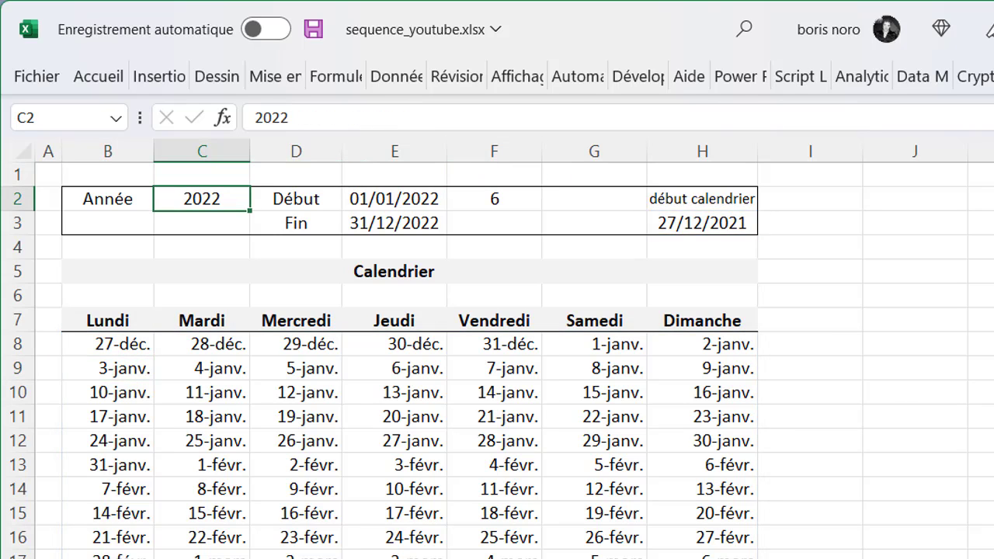
{"action": "type", "text": "2023"}
{"action": "key", "text": "Return"}
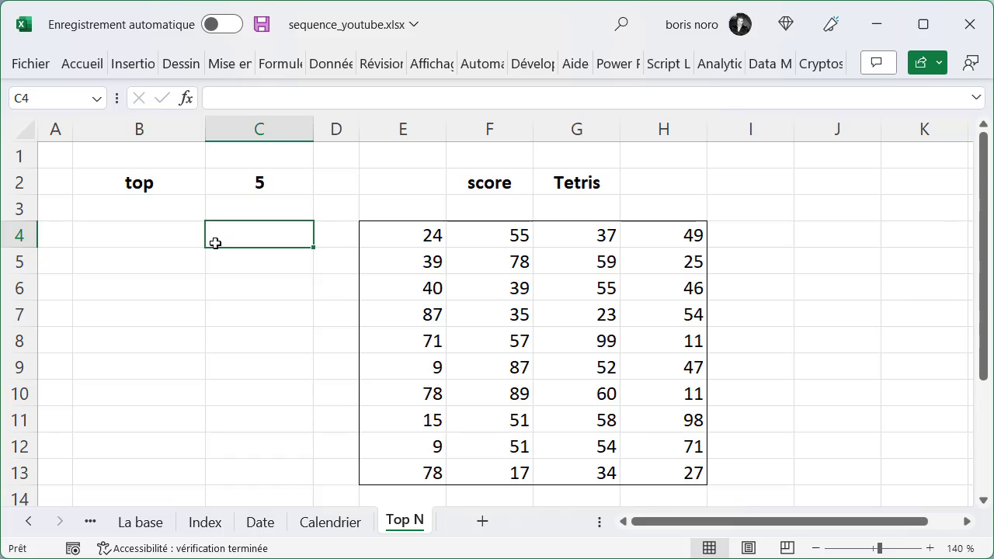
On the Top N sheet, list the highest Tetris scores by entering =GRANDE.VALEUR(E4:H13;SEQUENCE(C2)) in B4
{"action": "key", "text": "Left"}
{"action": "type", "text": "="}
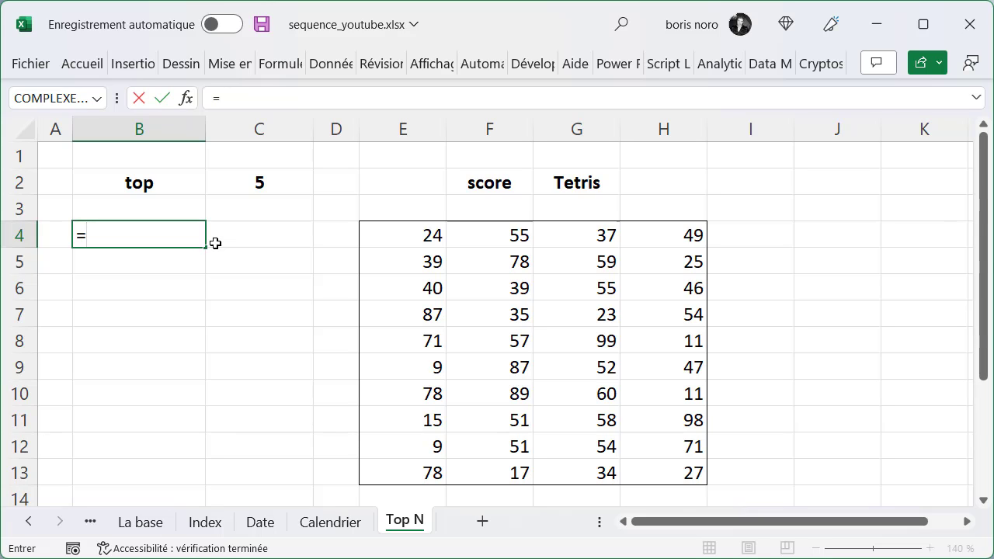
{"action": "type", "text": "GRANDE.VALEUR("}
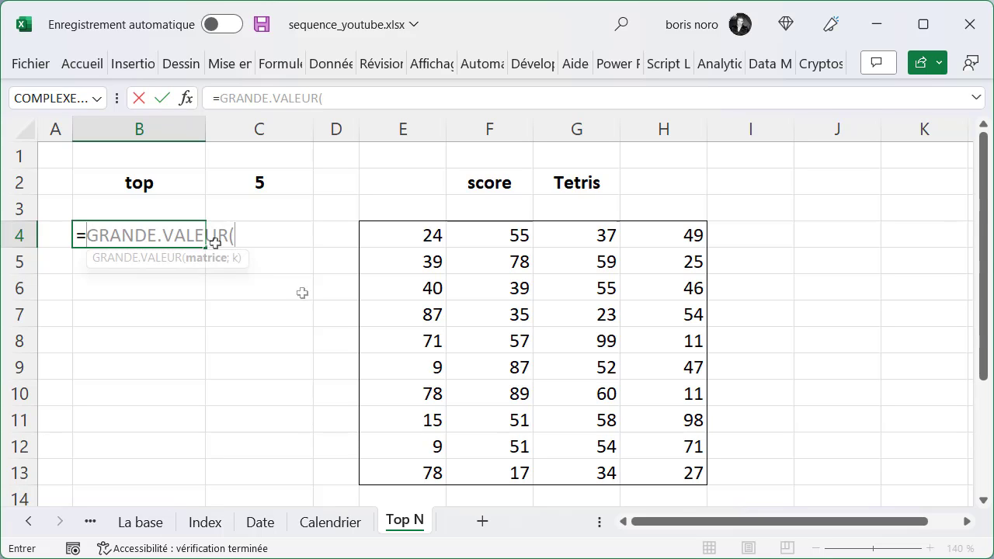
{"action": "left_click_drag", "start_coordinate": [400, 238], "coordinate": [624, 466]}
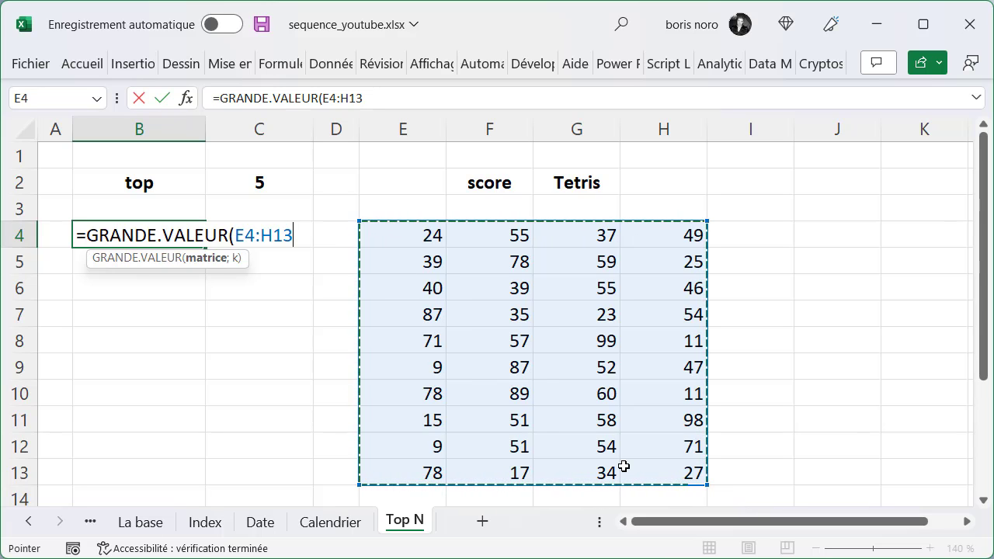
{"action": "type", "text": ";SEQUENCE("}
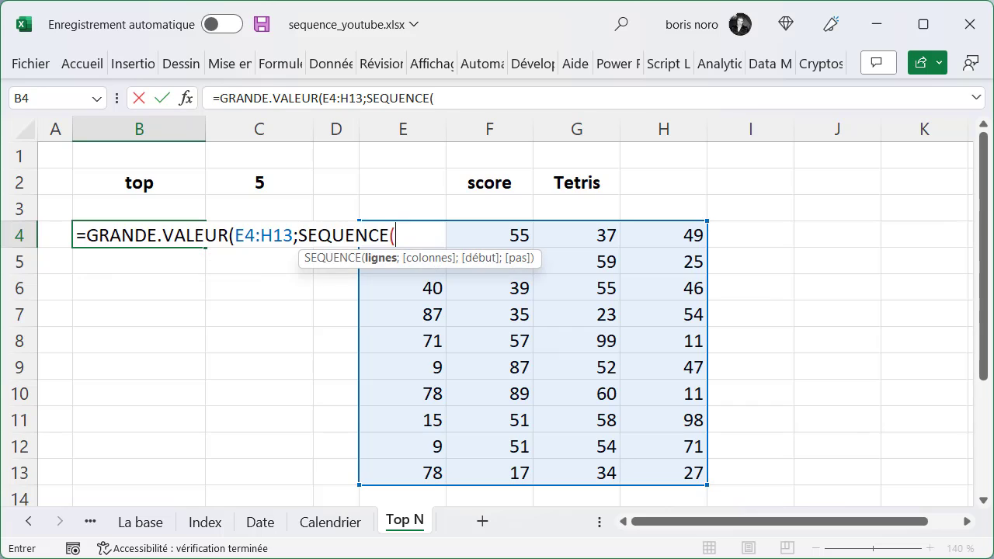
{"action": "left_click", "coordinate": [239, 181]}
{"action": "type", "text": "))"}
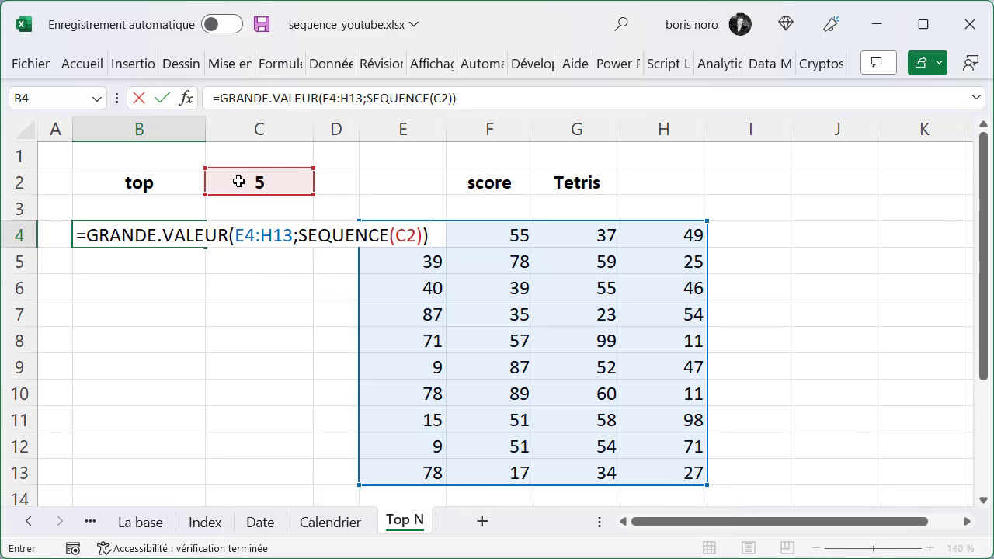
{"action": "key", "text": "Return"}
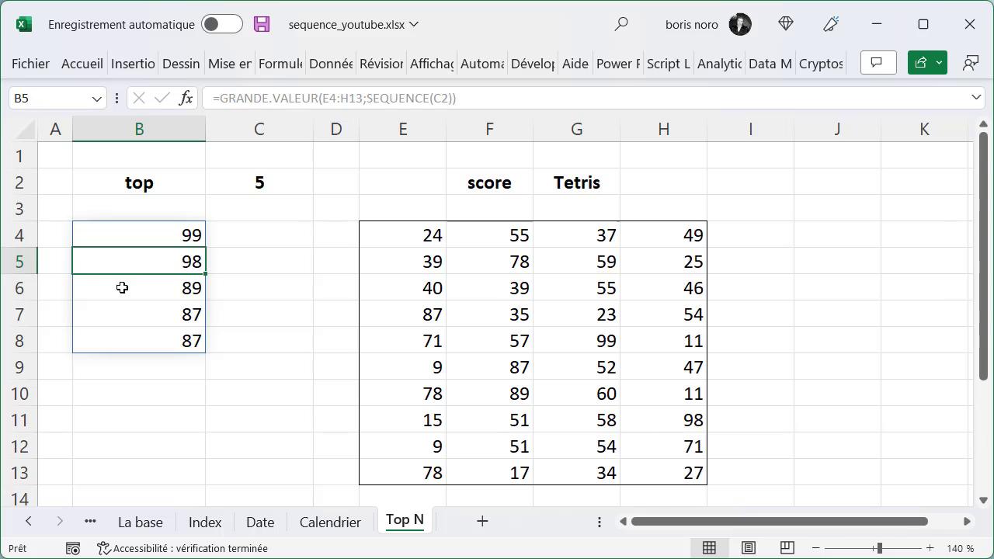
Set the top count in C2 to 10 to extend the list of highest scores
{"action": "left_click", "coordinate": [273, 180]}
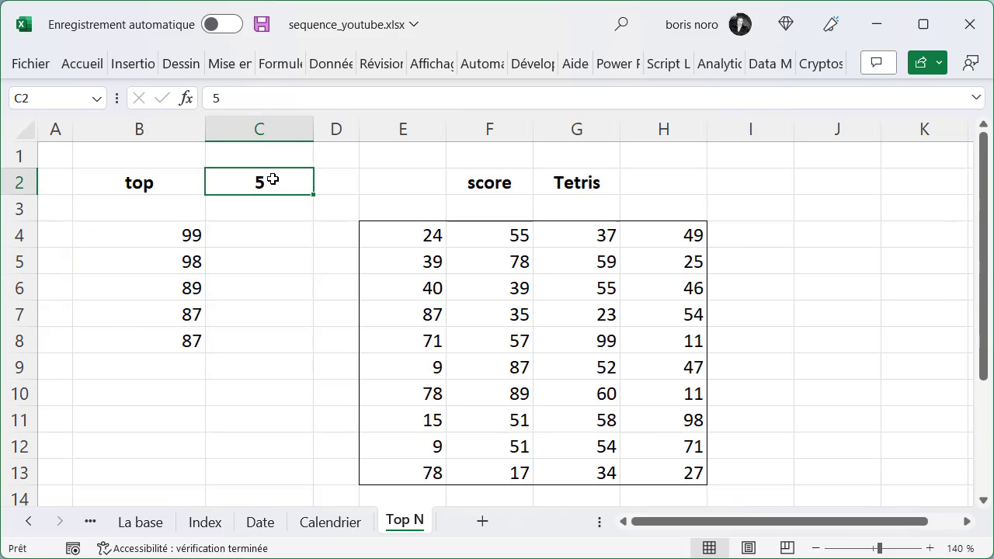
{"action": "type", "text": "10"}
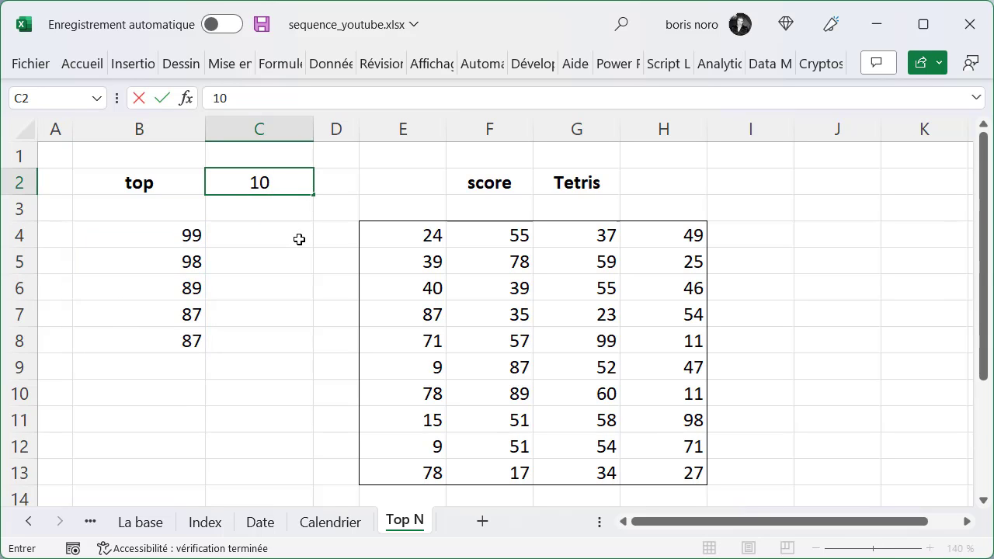
{"action": "key", "text": "Return"}
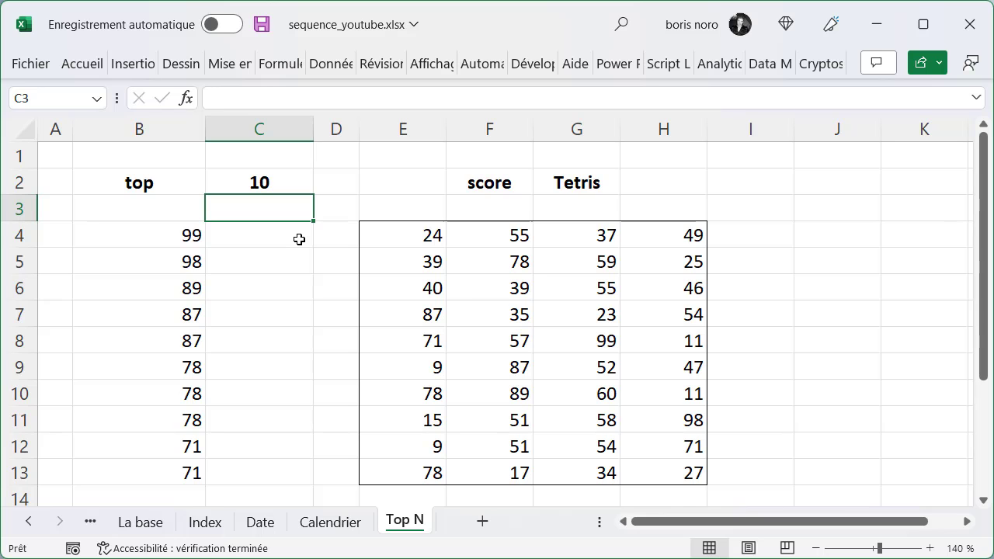